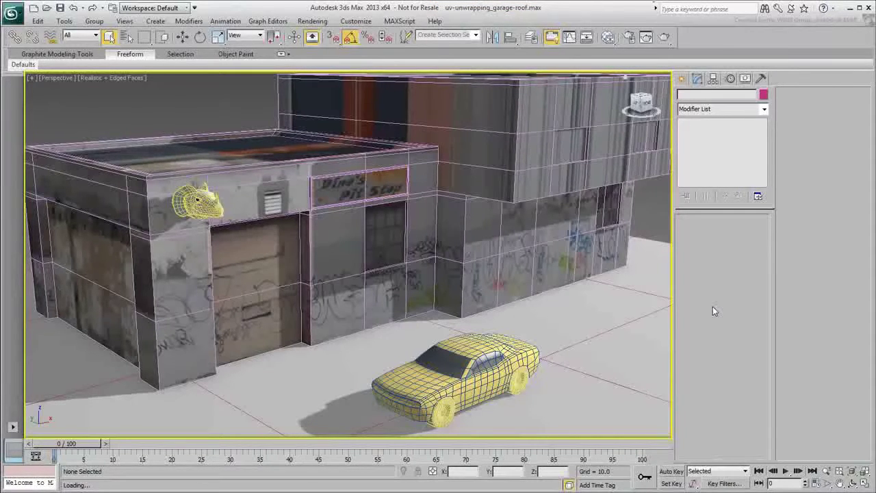
# - Select the Garage building, isolate it, and view the overhanging upper storey from the front and slightly below
pyautogui.click(473, 237)
pyautogui.rightClick(473, 238)
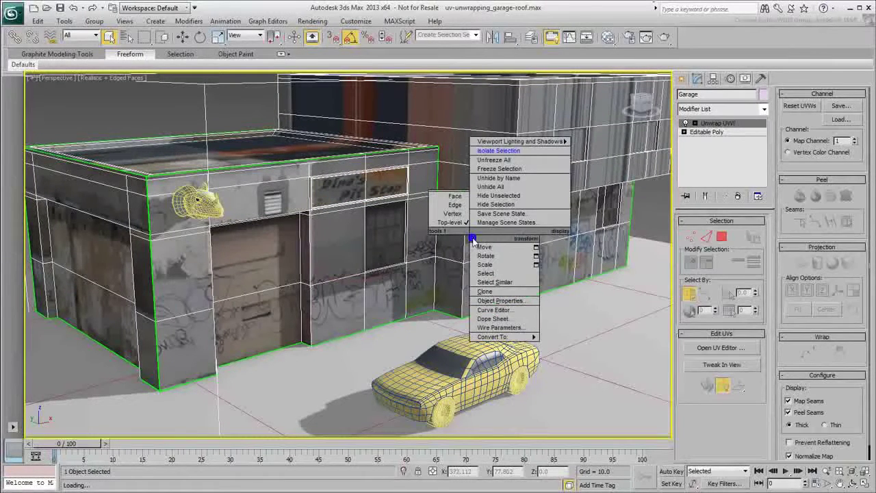
pyautogui.click(500, 156)
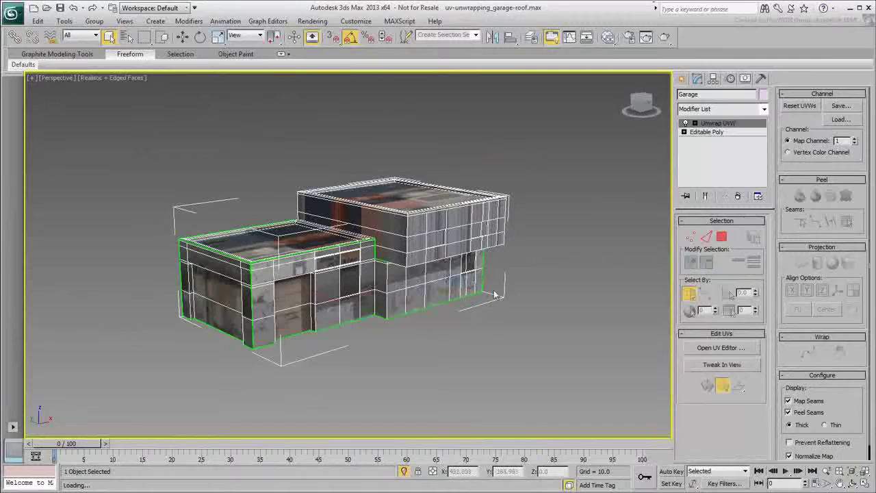
pyautogui.keyDown('alt'); pyautogui.moveTo(509, 293); pyautogui.dragTo(484, 269, button='middle'); pyautogui.keyUp('alt')
pyautogui.scroll(4, 510, 311)
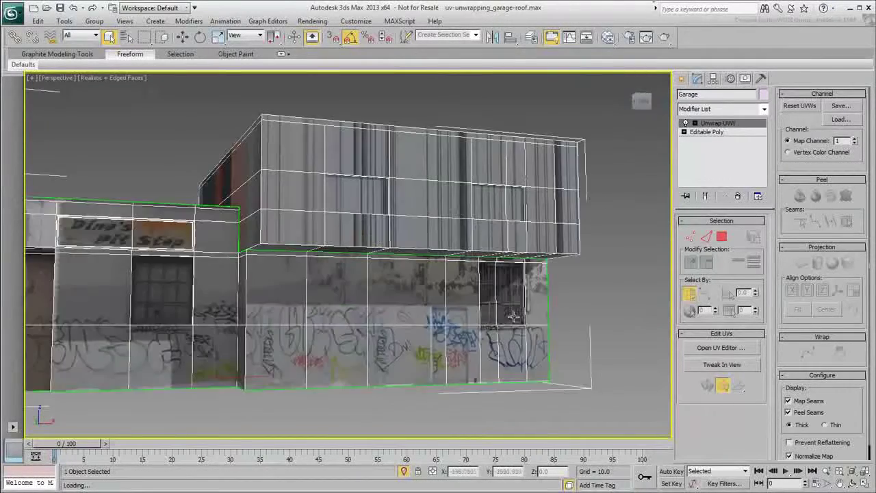
# - Select all faces of the upper storey's front wall, growing the selection and adding the end column
pyautogui.click(366, 198)
pyautogui.keyDown('ctrl'); pyautogui.click(503, 202); pyautogui.keyUp('ctrl')
pyautogui.click(691, 263)
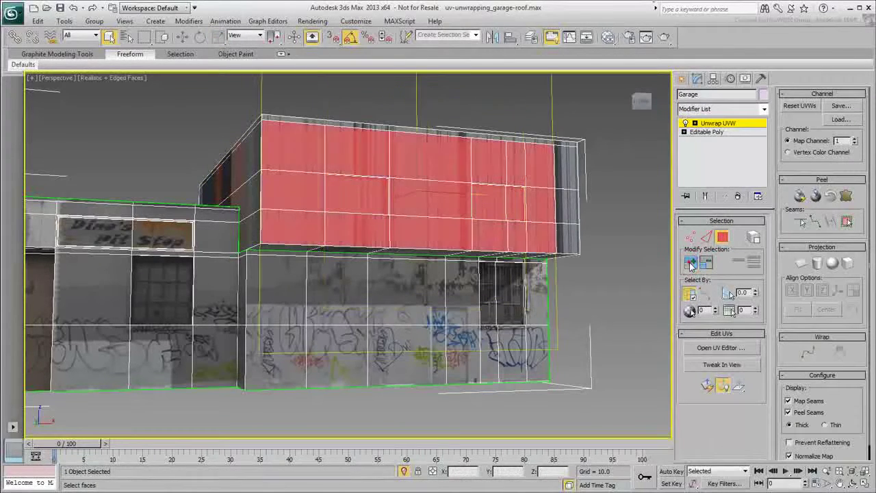
pyautogui.keyDown('ctrl'); pyautogui.click(566, 171); pyautogui.keyUp('ctrl')
pyautogui.keyDown('ctrl'); pyautogui.click(568, 206); pyautogui.keyUp('ctrl')
pyautogui.keyDown('ctrl'); pyautogui.click(569, 232); pyautogui.keyUp('ctrl')
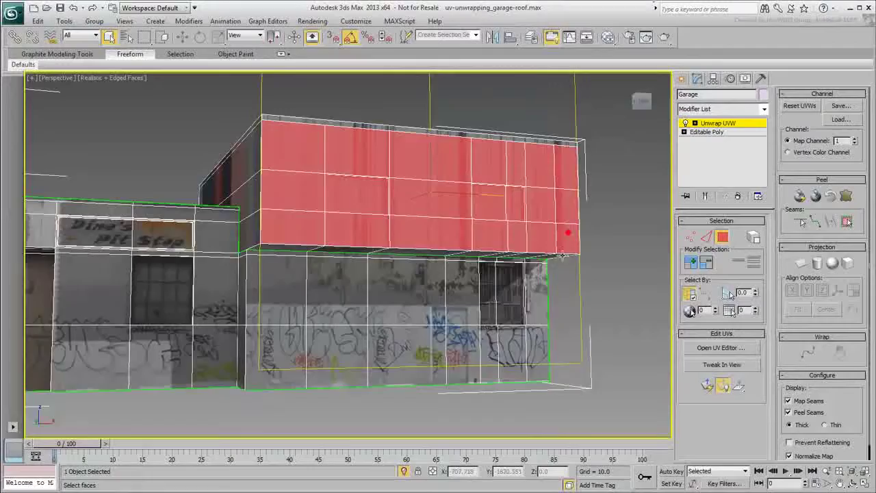
# - Add the overhang's underside faces and the thin trim above the front wall to the face selection
pyautogui.keyDown('alt'); pyautogui.moveTo(569, 236); pyautogui.dragTo(557, 286, button='middle'); pyautogui.keyUp('alt')
pyautogui.keyDown('ctrl'); pyautogui.click(554, 287); pyautogui.keyUp('ctrl')
pyautogui.keyDown('ctrl'); pyautogui.click(529, 281); pyautogui.keyUp('ctrl')
pyautogui.keyDown('ctrl'); pyautogui.click(506, 277); pyautogui.keyUp('ctrl')
pyautogui.keyDown('ctrl'); pyautogui.click(476, 267); pyautogui.keyUp('ctrl')
pyautogui.keyDown('ctrl'); pyautogui.click(444, 256); pyautogui.keyUp('ctrl')
pyautogui.keyDown('ctrl'); pyautogui.click(359, 237); pyautogui.keyUp('ctrl')
pyautogui.keyDown('ctrl'); pyautogui.click(306, 223); pyautogui.keyUp('ctrl')
pyautogui.keyDown('alt'); pyautogui.moveTo(308, 224); pyautogui.dragTo(466, 280, button='middle'); pyautogui.keyUp('alt')
pyautogui.keyDown('ctrl'); pyautogui.click(351, 151); pyautogui.keyUp('ctrl')
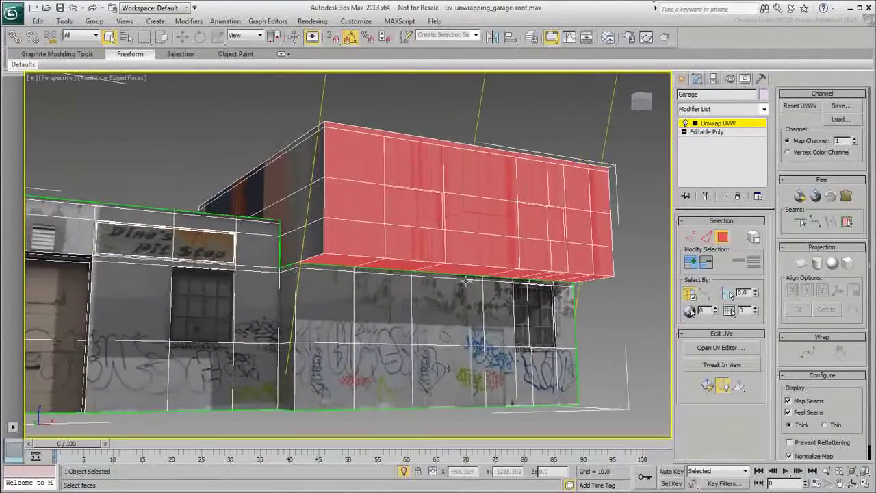
# - Open the UV Editor and apply a planar projection to the selected upper-storey faces
pyautogui.click(727, 348)
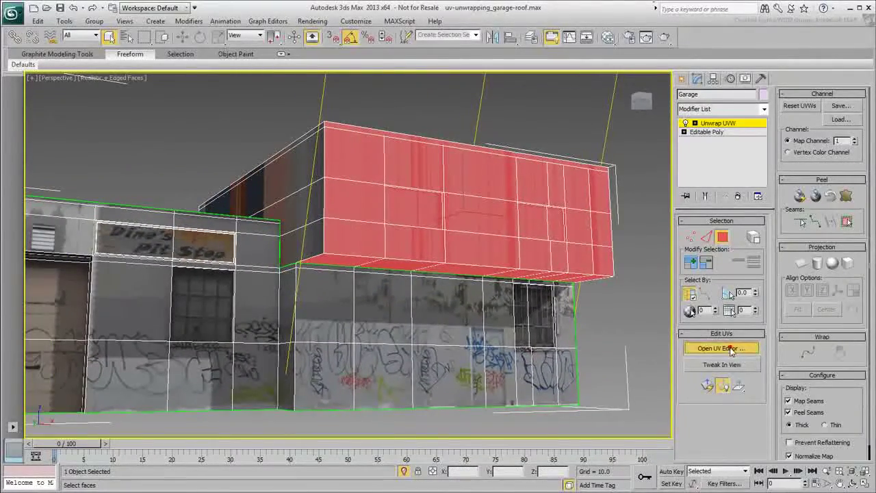
pyautogui.moveTo(101, 178); pyautogui.dragTo(165, 177, button='middle')
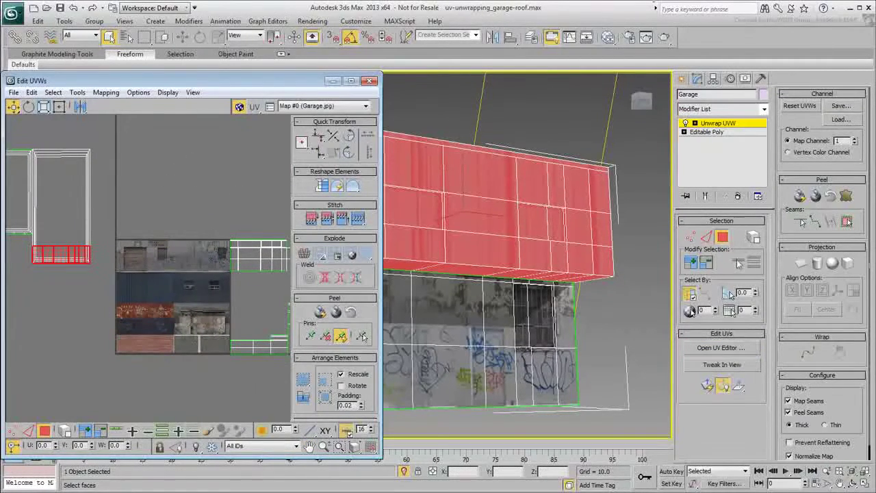
pyautogui.click(803, 263)
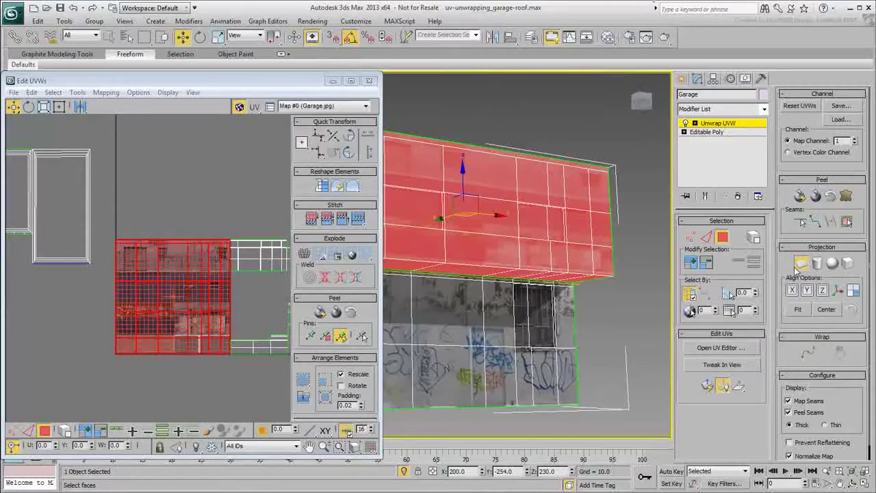
pyautogui.keyDown('alt'); pyautogui.moveTo(537, 259); pyautogui.dragTo(508, 308, button='middle'); pyautogui.keyUp('alt')
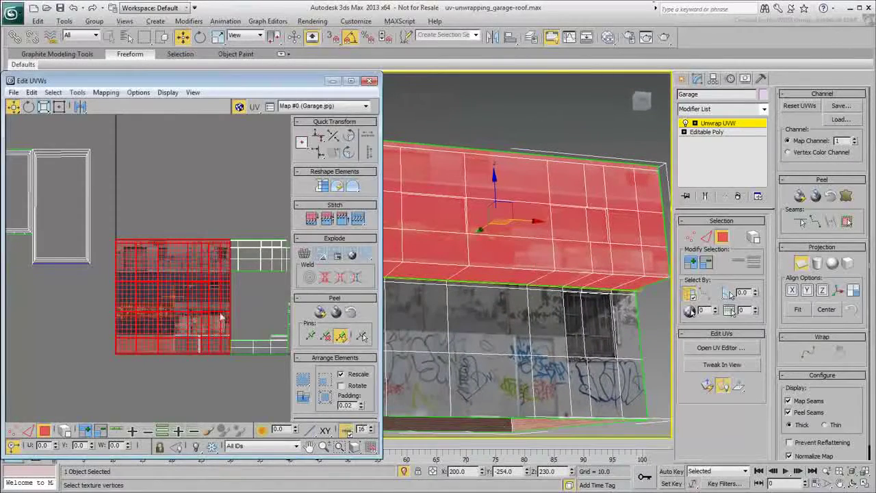
pyautogui.click(803, 265)
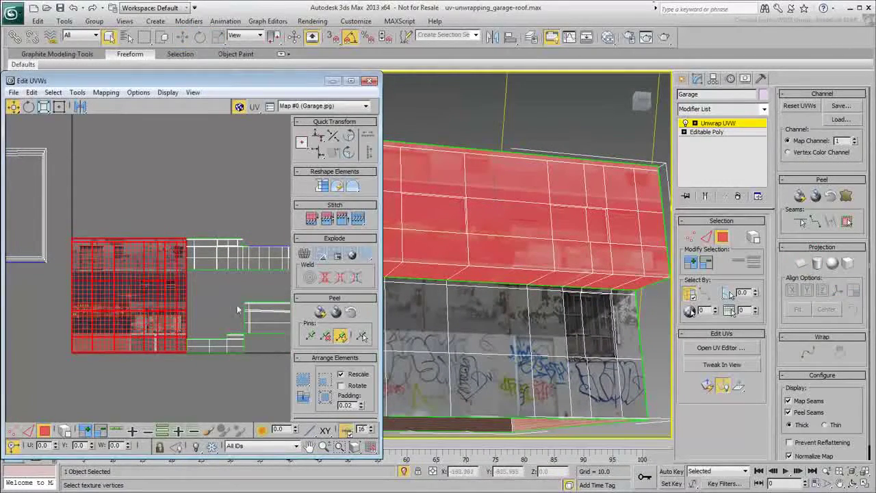
# - In Freeform mode, scale the selected UVs so their lower-left corner meets the base of the blue metal wall texture
pyautogui.moveTo(134, 301); pyautogui.dragTo(133, 293, button='middle')
pyautogui.click(60, 108)
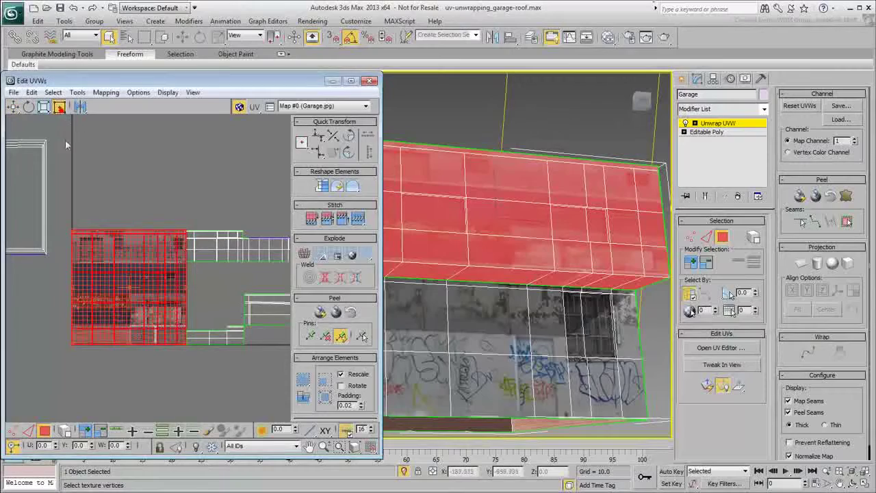
pyautogui.scroll(8, 135, 283)
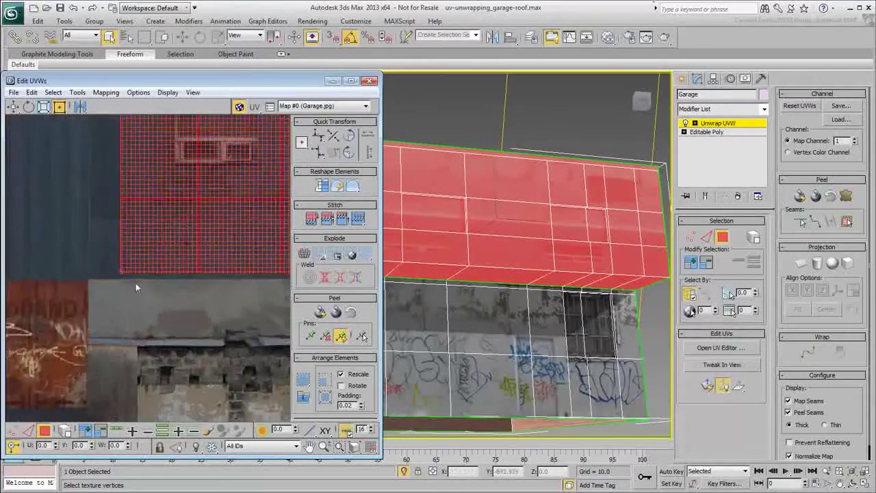
pyautogui.moveTo(91, 275); pyautogui.dragTo(91, 277)
pyautogui.moveTo(185, 230); pyautogui.dragTo(103, 315, button='middle')
pyautogui.scroll(-6, 103, 315)
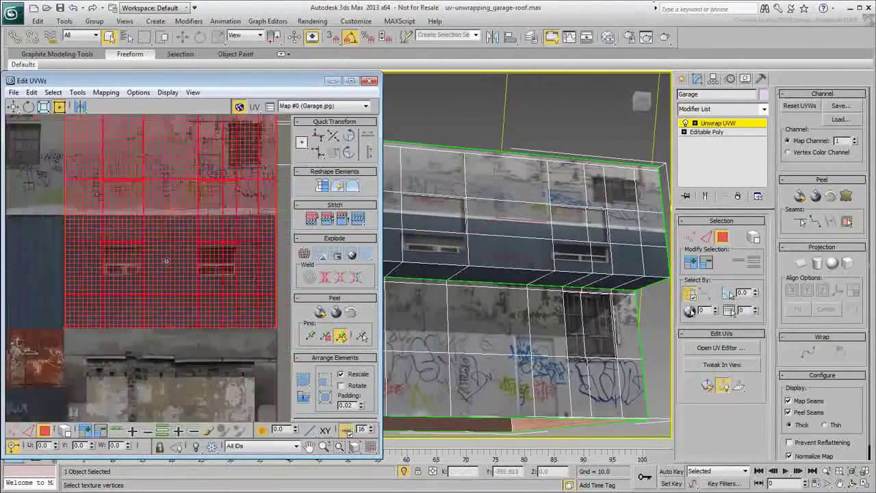
# - Pull the UVs' top and outer edges in to fit the blue wall texture, with its light trim along the top
pyautogui.moveTo(237, 181); pyautogui.dragTo(236, 270)
pyautogui.scroll(6, 236, 278)
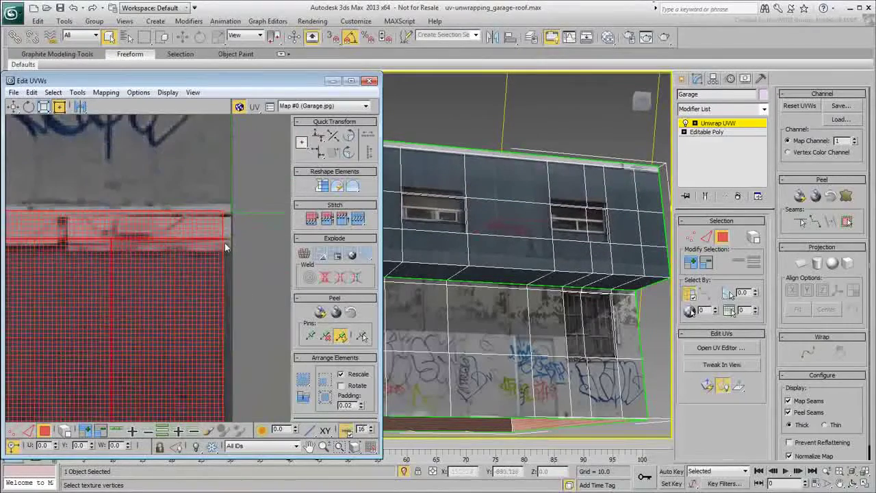
pyautogui.moveTo(222, 212); pyautogui.dragTo(229, 221)
pyautogui.scroll(-5, 158, 257)
pyautogui.moveTo(159, 256); pyautogui.dragTo(296, 252, button='middle')
pyautogui.moveTo(19, 256); pyautogui.dragTo(76, 151, button='middle')
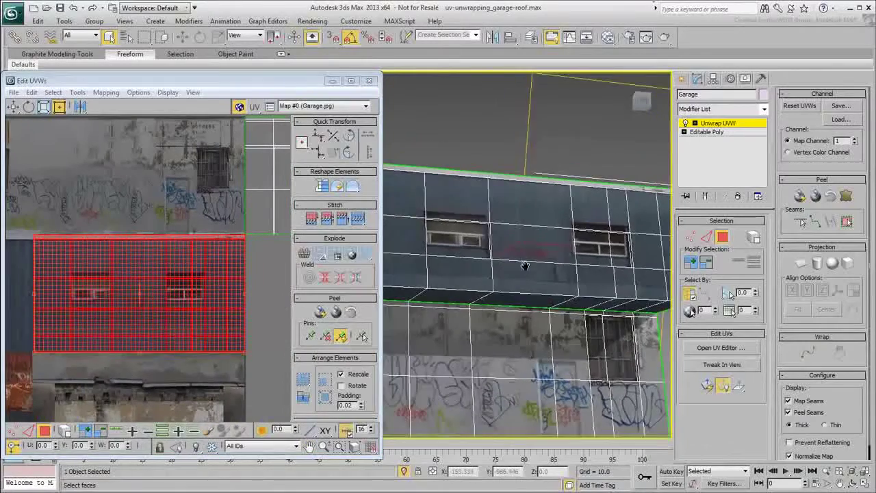
pyautogui.keyDown('alt'); pyautogui.moveTo(525, 266); pyautogui.dragTo(591, 297, button='middle'); pyautogui.keyUp('alt')
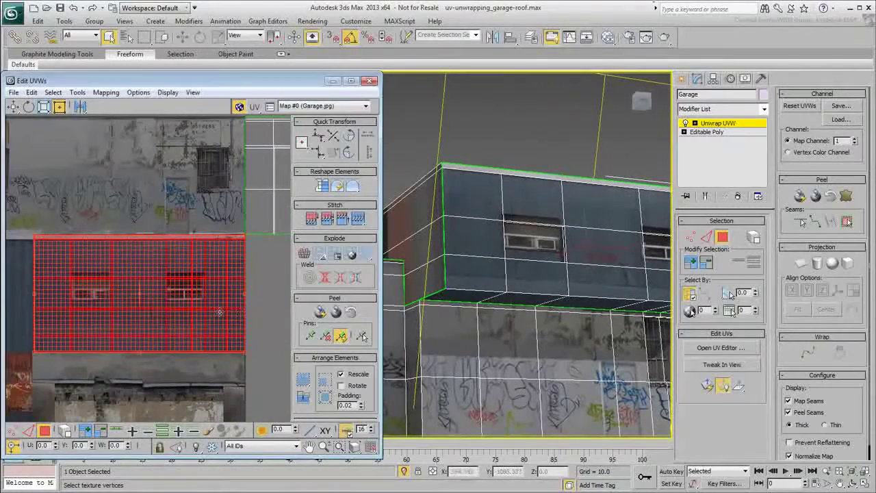
# - Move the horizontal rows of UV vertices so the upper window line matches the top of the textured windows
pyautogui.click(13, 434)
pyautogui.click(79, 377)
pyautogui.moveTo(20, 377); pyautogui.dragTo(263, 329)
pyautogui.moveTo(19, 207); pyautogui.dragTo(245, 325)
pyautogui.scroll(3, 79, 310)
pyautogui.scroll(3, 81, 302)
pyautogui.scroll(-5, 100, 300)
pyautogui.scroll(-1, 134, 295)
pyautogui.moveTo(41, 267); pyautogui.dragTo(271, 286)
pyautogui.scroll(5, 218, 280)
pyautogui.moveTo(187, 263); pyautogui.dragTo(191, 250)
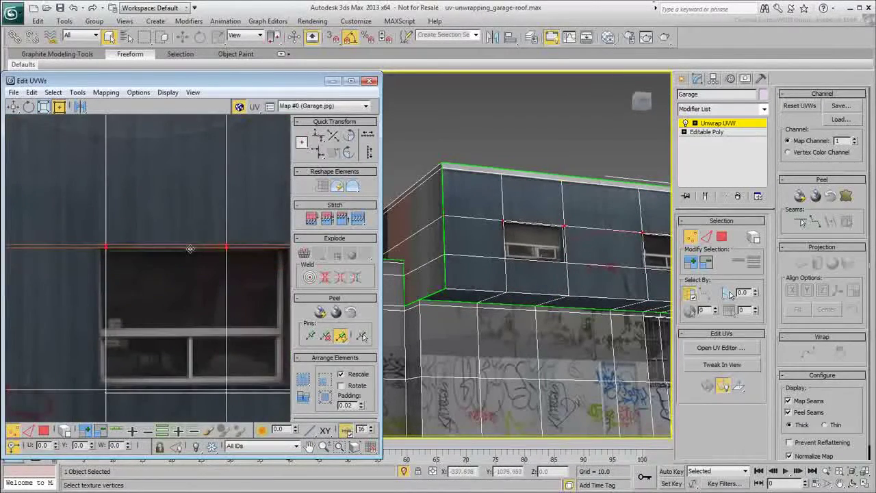
# - Shift the vertical column of UV vertices beside the first window onto the edge of the textured window
pyautogui.scroll(-5, 160, 296)
pyautogui.scroll(3, 70, 316)
pyautogui.moveTo(68, 319); pyautogui.dragTo(125, 309, button='middle')
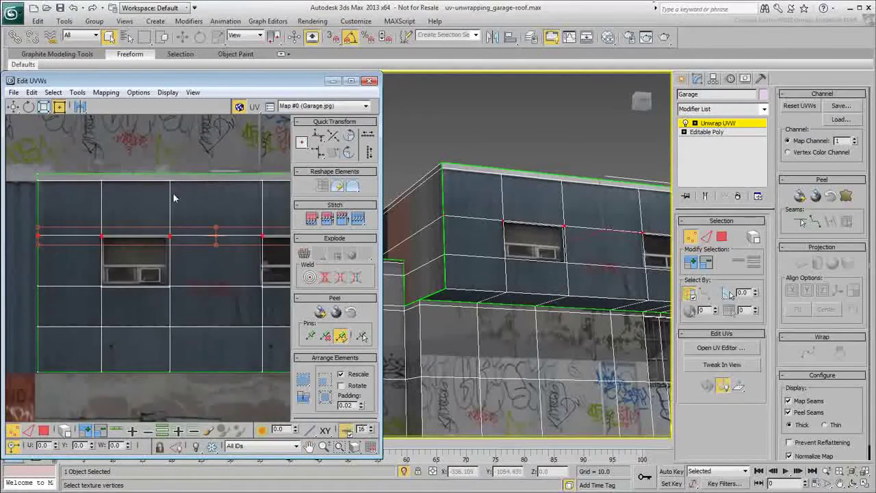
pyautogui.moveTo(158, 388); pyautogui.dragTo(157, 388)
pyautogui.scroll(5, 164, 281)
pyautogui.moveTo(181, 312); pyautogui.dragTo(173, 312)
# - Select the UV vertex columns around the second window and scale them to the width of the textured window
pyautogui.scroll(-7, 194, 326)
pyautogui.scroll(3, 184, 328)
pyautogui.moveTo(281, 324); pyautogui.dragTo(154, 283, button='middle')
pyautogui.moveTo(228, 429); pyautogui.dragTo(113, 129)
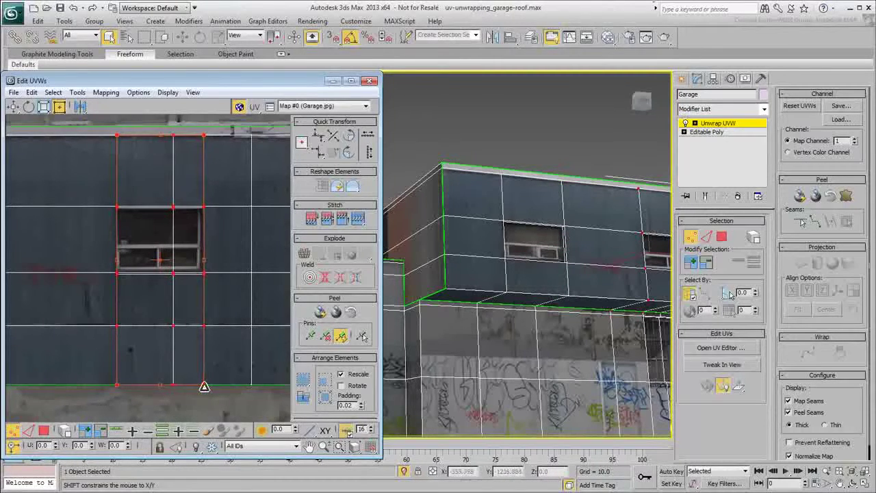
pyautogui.scroll(-5, 91, 363)
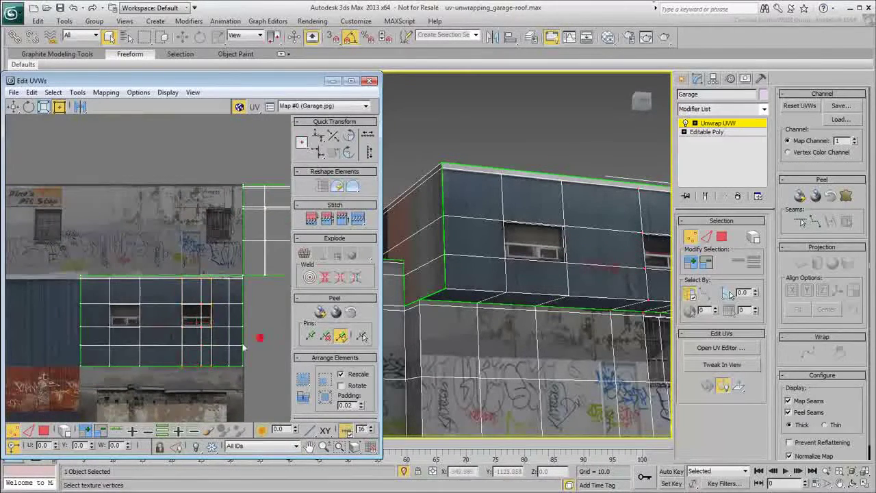
pyautogui.moveTo(244, 347); pyautogui.dragTo(212, 341, button='middle')
pyautogui.scroll(5, 129, 322)
# - Select the first window's UV face and shrink it slightly so it sits inside the textured window frame
pyautogui.click(44, 431)
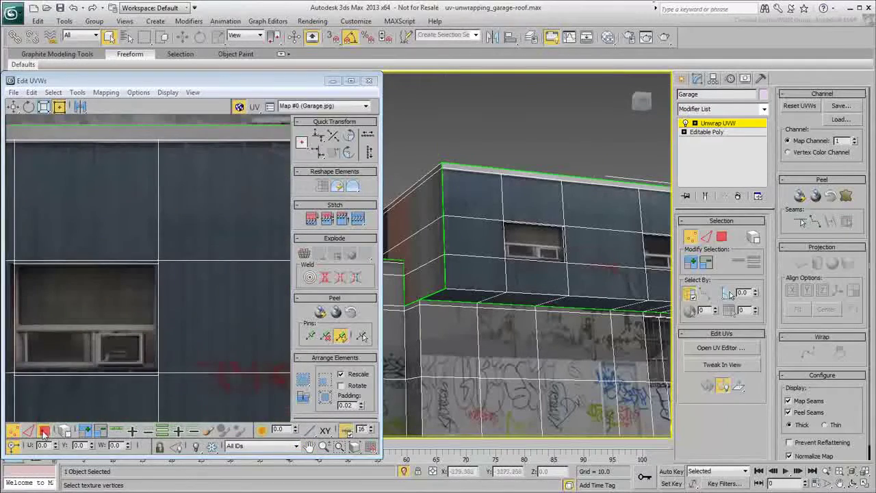
pyautogui.click(156, 119)
pyautogui.click(92, 308)
pyautogui.moveTo(16, 372); pyautogui.dragTo(18, 370)
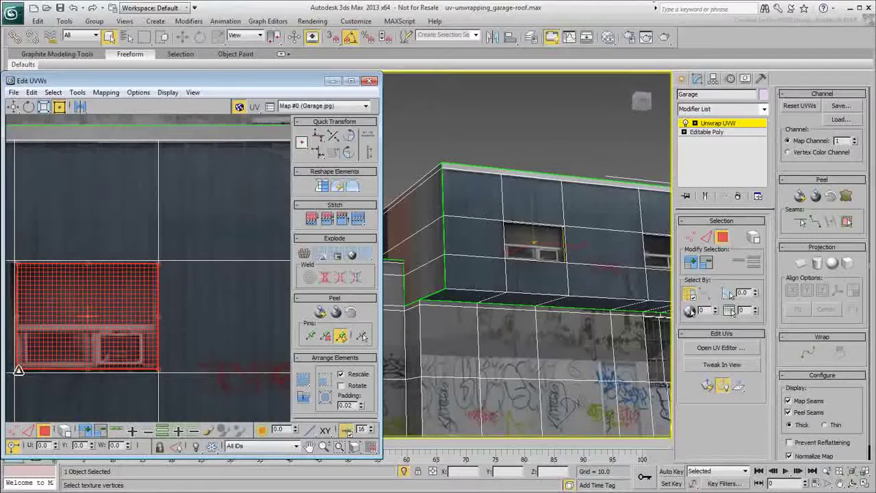
pyautogui.moveTo(162, 374); pyautogui.dragTo(155, 371)
# - Select the two UV faces of the second window and shrink them to fit inside its textured frame
pyautogui.scroll(-3, 160, 368)
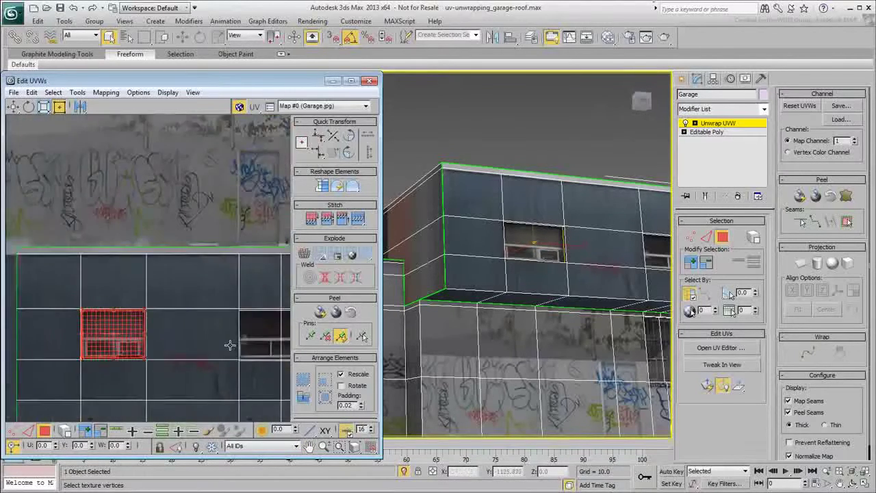
pyautogui.moveTo(278, 347); pyautogui.dragTo(198, 358, button='middle')
pyautogui.scroll(3, 202, 358)
pyautogui.click(146, 355)
pyautogui.keyDown('ctrl'); pyautogui.click(207, 355); pyautogui.keyUp('ctrl')
pyautogui.moveTo(100, 395); pyautogui.dragTo(101, 389)
pyautogui.moveTo(243, 391); pyautogui.dragTo(237, 386)
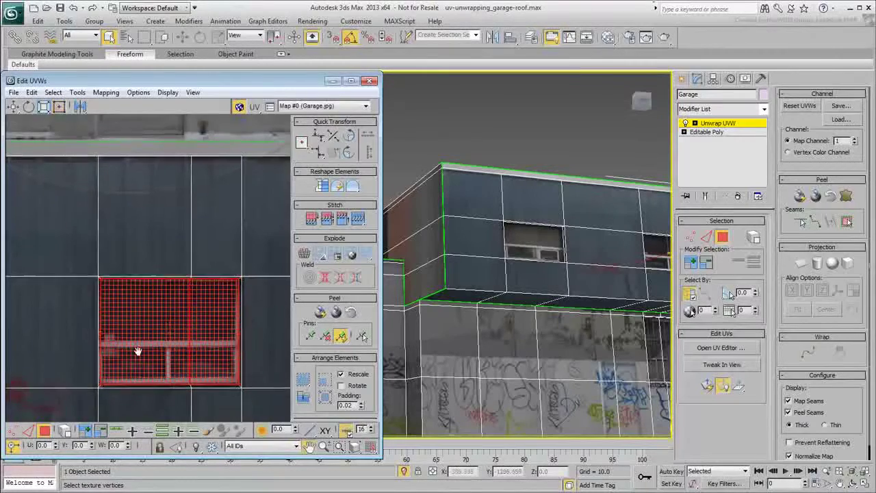
# - Select the finished front-wall UVs and move them off the texture, next to the other unwrapped pieces
pyautogui.scroll(-3, 182, 343)
pyautogui.click(141, 210)
pyautogui.scroll(-1, 158, 288)
pyautogui.moveTo(198, 309); pyautogui.dragTo(189, 324, button='middle')
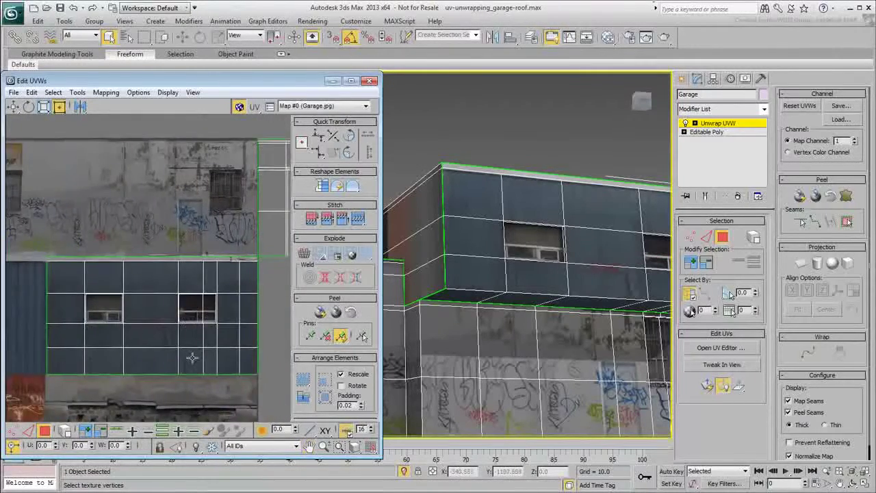
pyautogui.scroll(-1, 193, 359)
pyautogui.moveTo(216, 355); pyautogui.dragTo(176, 341, button='middle')
pyautogui.moveTo(570, 305); pyautogui.dragTo(572, 329, button='middle')
pyautogui.scroll(-3, 571, 329)
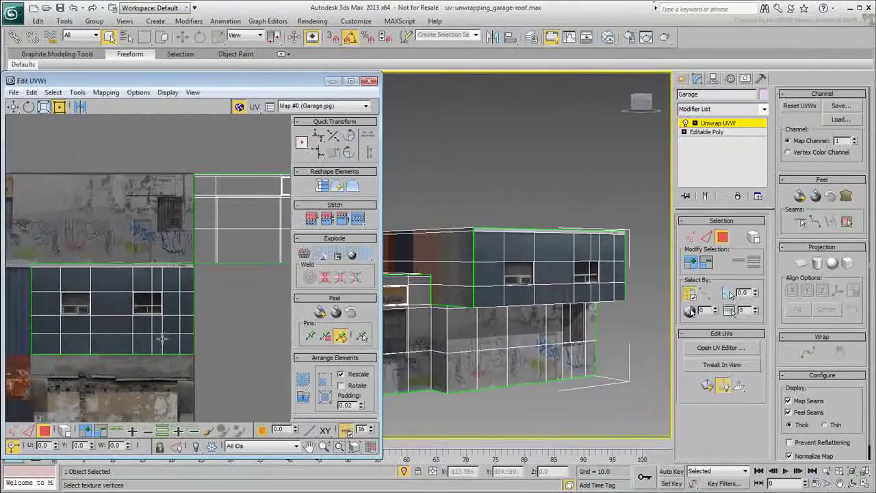
pyautogui.scroll(-2, 182, 351)
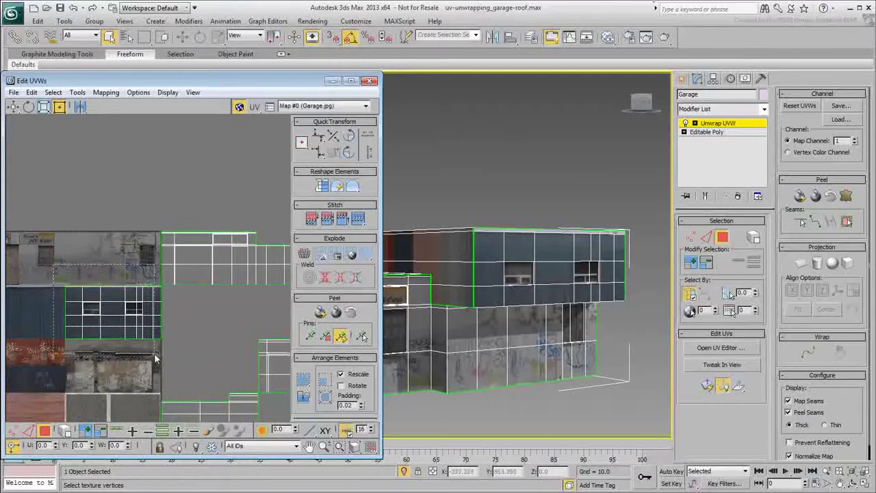
pyautogui.click(156, 350)
pyautogui.moveTo(56, 447); pyautogui.dragTo(57, 391)
# - Select the upper storey's side wall faces above the brick wall, including the thin trim along the top
pyautogui.keyDown('alt'); pyautogui.moveTo(555, 316); pyautogui.dragTo(587, 280, button='middle'); pyautogui.keyUp('alt')
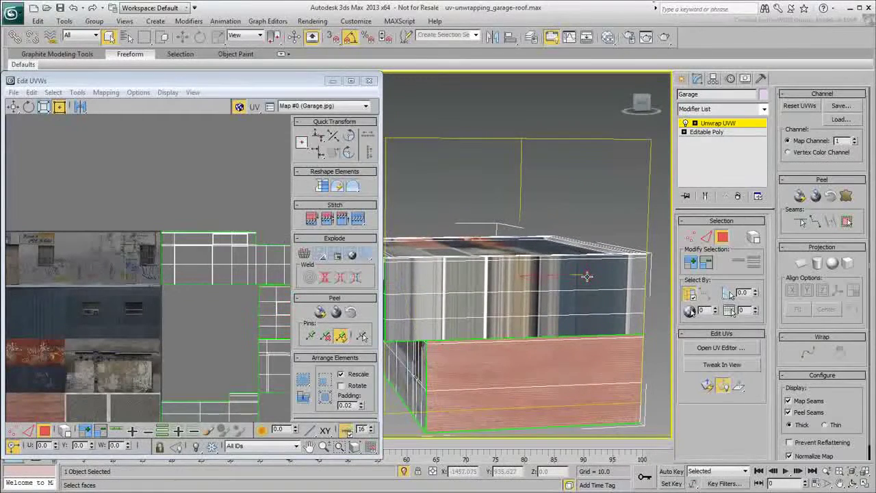
pyautogui.click(587, 277)
pyautogui.keyDown('ctrl'); pyautogui.click(581, 303); pyautogui.keyUp('ctrl')
pyautogui.keyDown('ctrl'); pyautogui.click(581, 326); pyautogui.keyUp('ctrl')
pyautogui.moveTo(499, 320); pyautogui.dragTo(549, 339, button='middle')
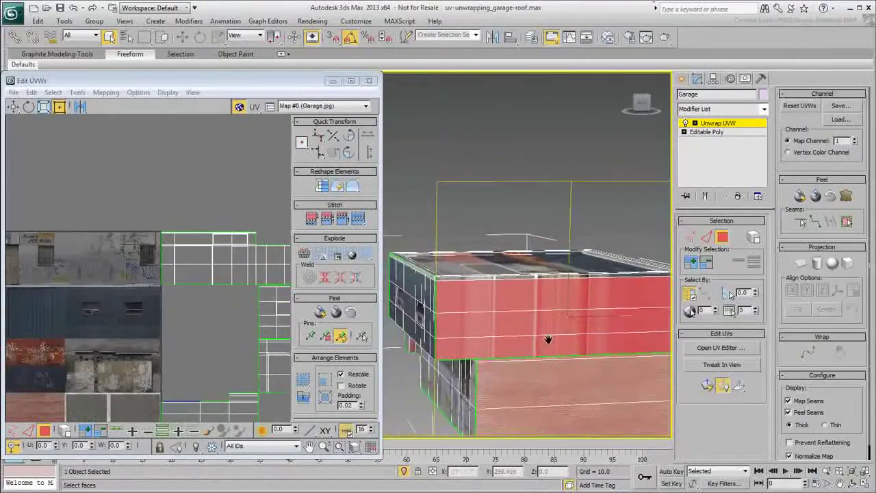
pyautogui.keyDown('ctrl'); pyautogui.click(478, 278); pyautogui.keyUp('ctrl')
# - Apply a planar projection to the selected side wall faces of the upper storey
pyautogui.moveTo(619, 340); pyautogui.dragTo(569, 334, button='middle')
pyautogui.moveTo(119, 335); pyautogui.dragTo(115, 325, button='middle')
pyautogui.scroll(-3, 115, 325)
pyautogui.keyDown('alt'); pyautogui.moveTo(504, 327); pyautogui.dragTo(556, 340, button='middle'); pyautogui.keyUp('alt')
pyautogui.scroll(-5, 525, 331)
pyautogui.click(801, 265)
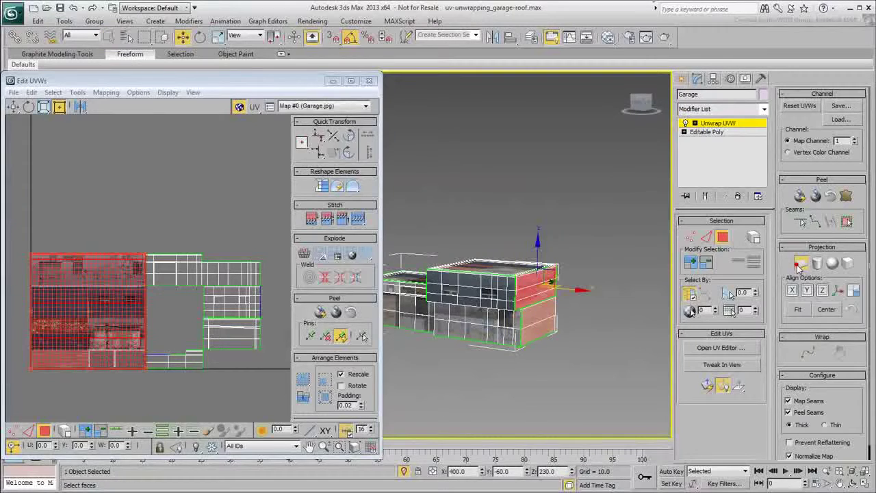
pyautogui.click(801, 264)
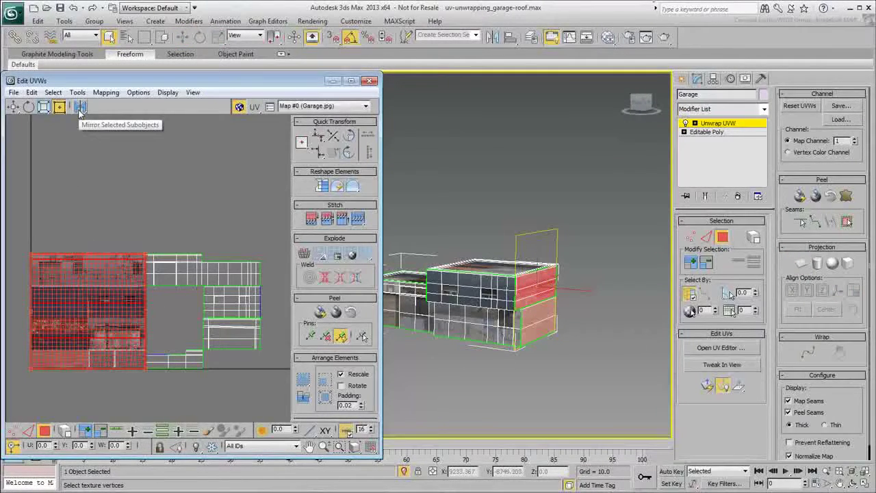
# - Scale the side wall's UVs down to the texture's lower-left area and turn off the selected-face shading in the viewport
pyautogui.moveTo(146, 257); pyautogui.dragTo(85, 339)
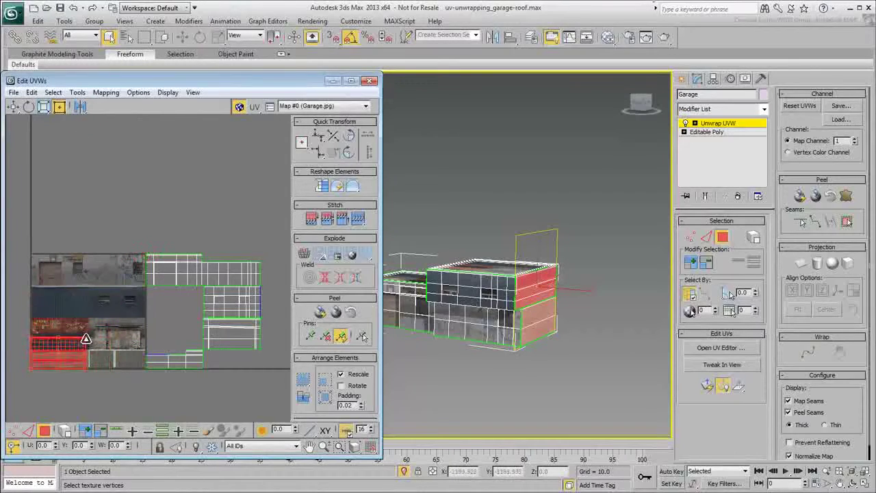
pyautogui.keyDown('alt'); pyautogui.moveTo(515, 312); pyautogui.dragTo(481, 323, button='middle'); pyautogui.keyUp('alt')
pyautogui.press('F2')
pyautogui.keyDown('alt'); pyautogui.moveTo(534, 313); pyautogui.dragTo(524, 288, button='middle'); pyautogui.keyUp('alt')
pyautogui.scroll(6, 532, 308)
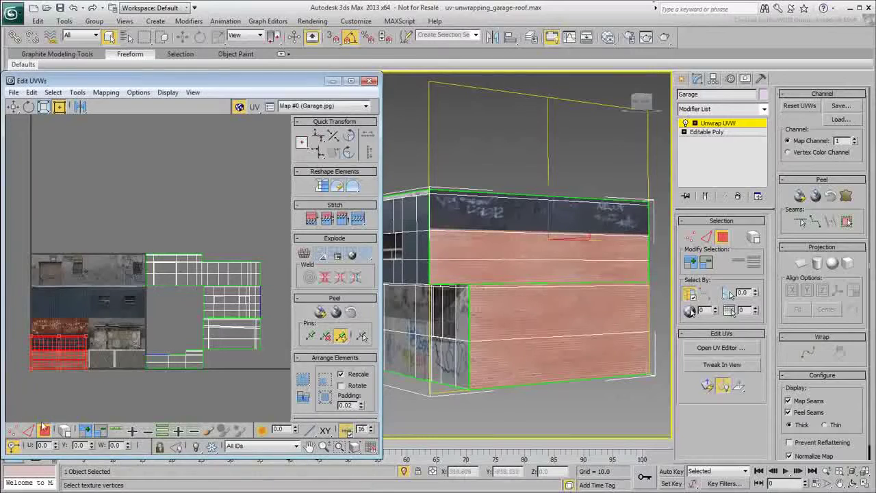
# - Raise the bottom edge and adjust the upper corner of the side wall's UVs to fit the dark graffiti panel texture
pyautogui.moveTo(72, 368); pyautogui.dragTo(190, 340, button='middle')
pyautogui.scroll(5, 191, 340)
pyautogui.moveTo(70, 339); pyautogui.dragTo(74, 285)
pyautogui.scroll(6, 70, 285)
pyautogui.scroll(-3, 222, 214)
pyautogui.moveTo(252, 214); pyautogui.dragTo(65, 314, button='middle')
pyautogui.scroll(5, 176, 283)
pyautogui.moveTo(176, 281); pyautogui.dragTo(208, 241)
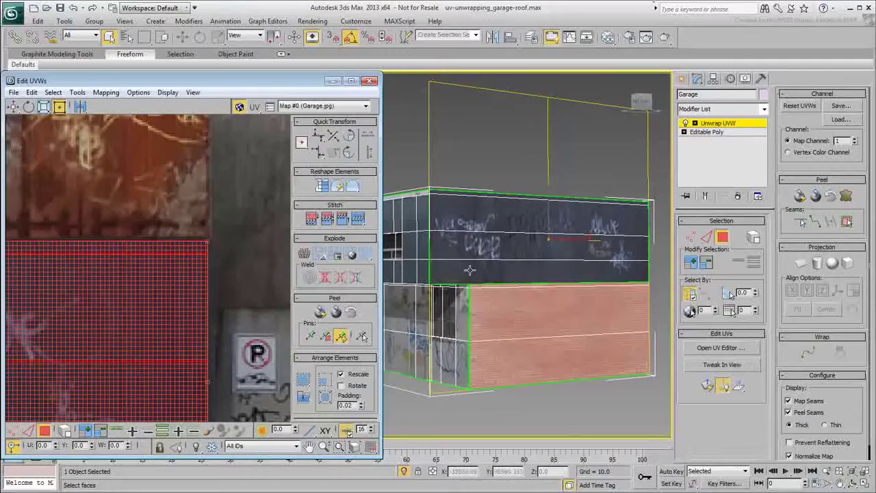
# - Shift the graffiti side wall's UVs one tile along U so they sit beside the texture
pyautogui.moveTo(514, 267); pyautogui.dragTo(538, 294, button='middle')
pyautogui.scroll(-2, 57, 372)
pyautogui.moveTo(57, 384); pyautogui.dragTo(212, 205, button='middle')
pyautogui.scroll(-3, 138, 321)
pyautogui.moveTo(96, 381); pyautogui.dragTo(106, 354, button='middle')
pyautogui.scroll(-2, 143, 342)
pyautogui.scroll(-3, 105, 354)
pyautogui.moveTo(170, 358); pyautogui.dragTo(139, 358, button='middle')
pyautogui.keyDown('alt'); pyautogui.moveTo(532, 301); pyautogui.dragTo(553, 287, button='middle'); pyautogui.keyUp('alt')
pyautogui.moveTo(55, 450); pyautogui.dragTo(65, 389)
# - Select all three rows of faces on the adjacent upper-storey wall, next to the graffiti side wall
pyautogui.keyDown('alt'); pyautogui.moveTo(635, 339); pyautogui.dragTo(535, 359, button='middle'); pyautogui.keyUp('alt')
pyautogui.keyDown('alt'); pyautogui.moveTo(539, 309); pyautogui.dragTo(511, 307, button='middle'); pyautogui.keyUp('alt')
pyautogui.click(545, 277)
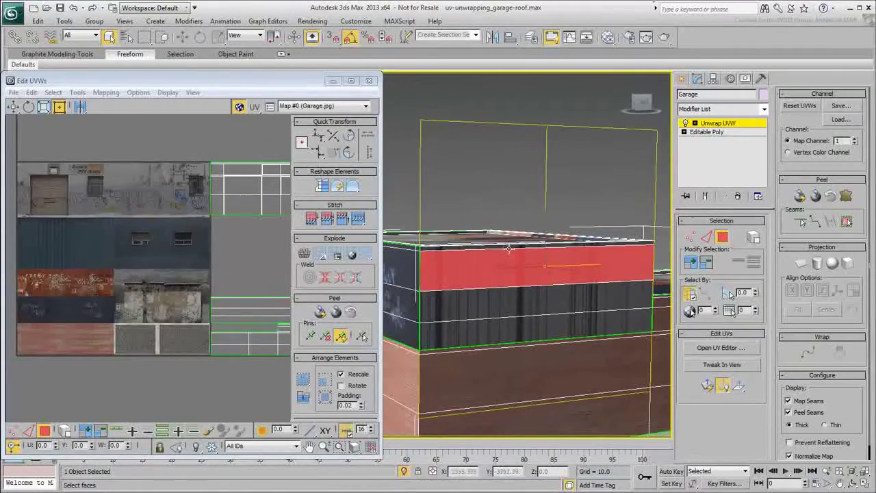
pyautogui.keyDown('ctrl'); pyautogui.click(524, 301); pyautogui.keyUp('ctrl')
pyautogui.keyDown('ctrl'); pyautogui.click(529, 327); pyautogui.keyUp('ctrl')
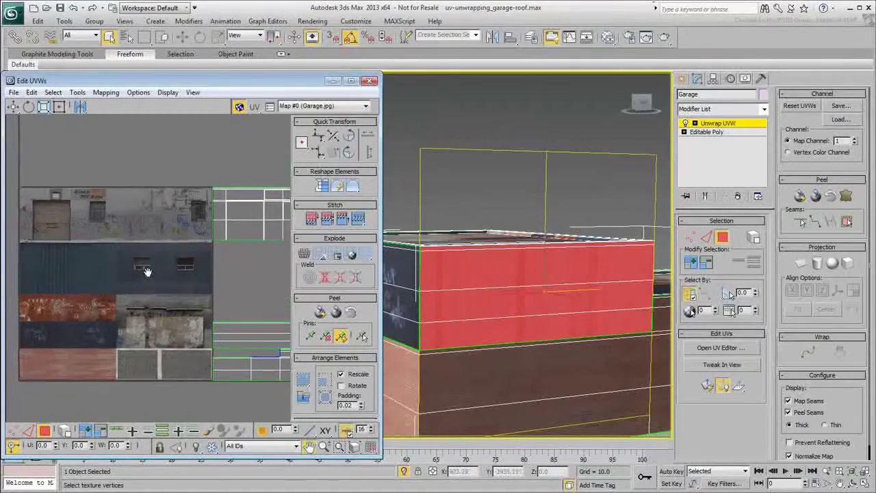
# - Apply a planar projection aligned to the Y axis to the selected wall faces
pyautogui.click(802, 264)
pyautogui.click(807, 291)
pyautogui.click(803, 264)
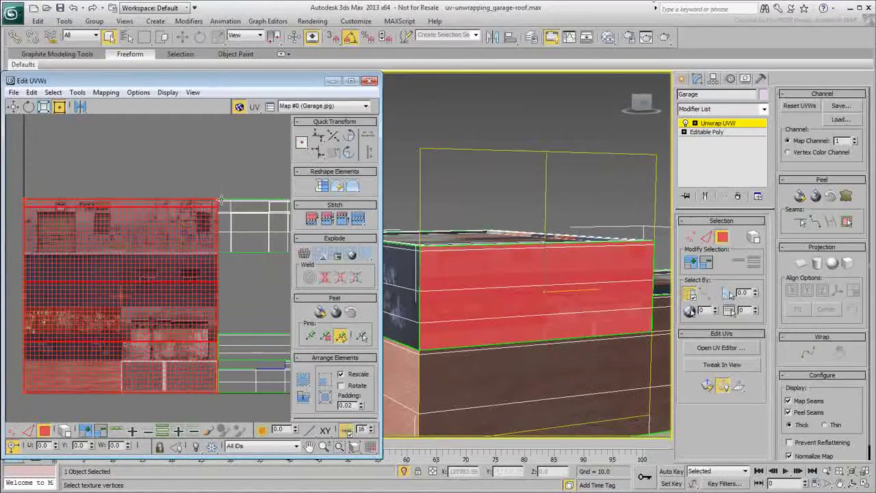
# - Scale the wall's UVs down onto the upper half of the blue corrugated metal area of the texture
pyautogui.moveTo(217, 199); pyautogui.dragTo(100, 258)
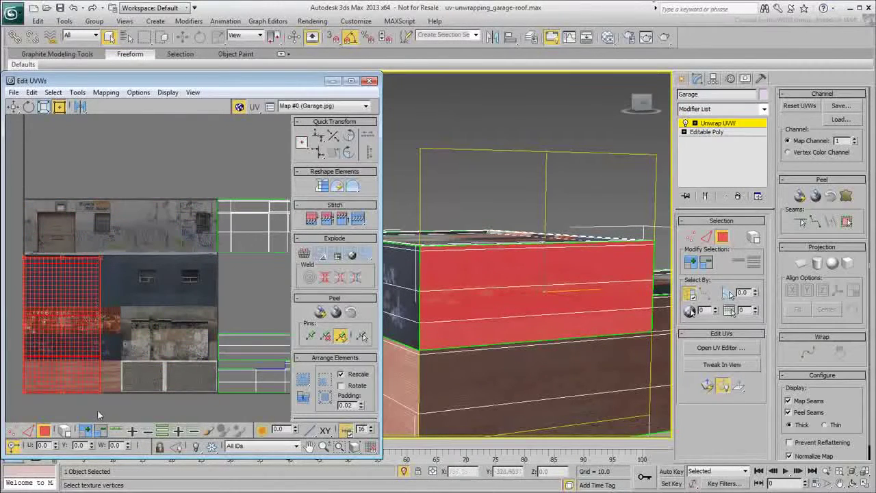
pyautogui.moveTo(100, 393); pyautogui.dragTo(121, 283)
pyautogui.scroll(2, 52, 267)
pyautogui.moveTo(81, 275); pyautogui.dragTo(163, 312, button='middle')
pyautogui.scroll(1, 113, 280)
pyautogui.moveTo(256, 254); pyautogui.dragTo(256, 250)
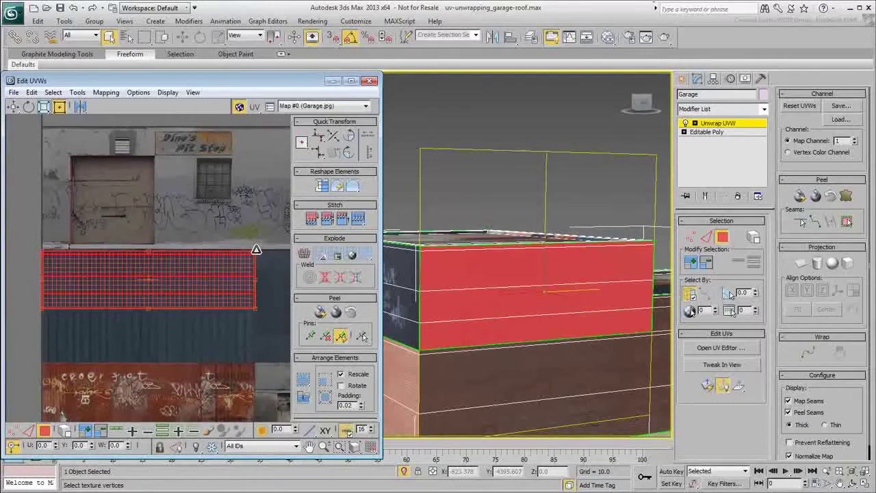
# - Fine-tune the corners of the wall's UVs to fit within the edges of the corrugated metal texture
pyautogui.scroll(5, 260, 298)
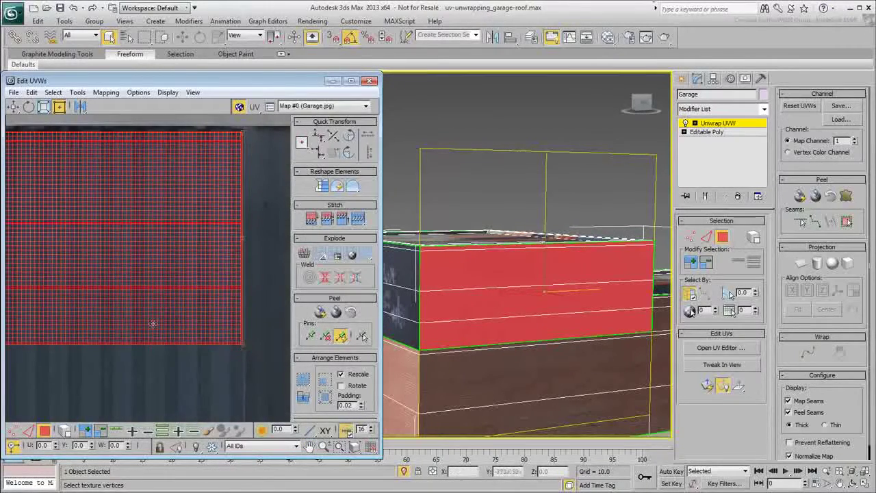
pyautogui.moveTo(153, 324); pyautogui.dragTo(269, 303, button='middle')
pyautogui.scroll(-3, 267, 302)
pyautogui.moveTo(60, 285); pyautogui.dragTo(224, 302, button='middle')
pyautogui.scroll(2, 85, 317)
pyautogui.moveTo(122, 334); pyautogui.dragTo(124, 330)
pyautogui.scroll(-3, 180, 315)
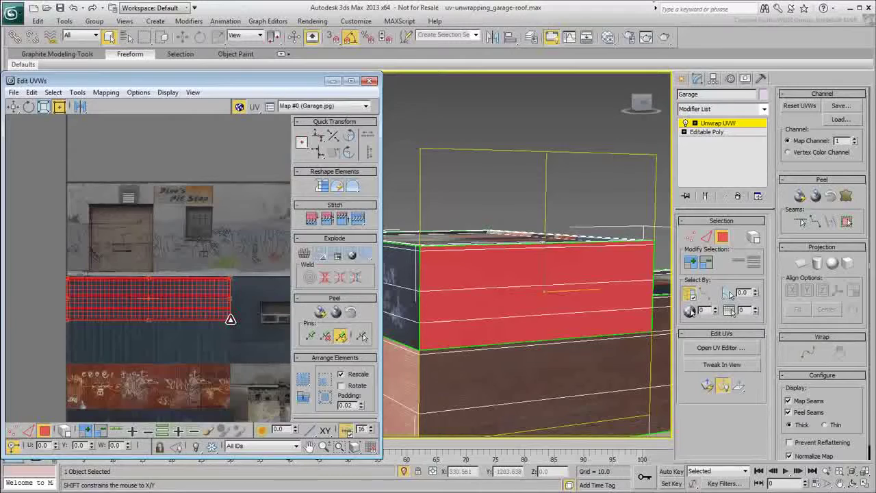
# - Select the faces of the upper-storey wall that rises above the lower roof
pyautogui.moveTo(505, 302)
pyautogui.keyDown('alt'); pyautogui.mouseDown(button='middle')
pyautogui.moveTo(546, 336)
pyautogui.moveTo(473, 332)
pyautogui.mouseUp(button='middle'); pyautogui.keyUp('alt')
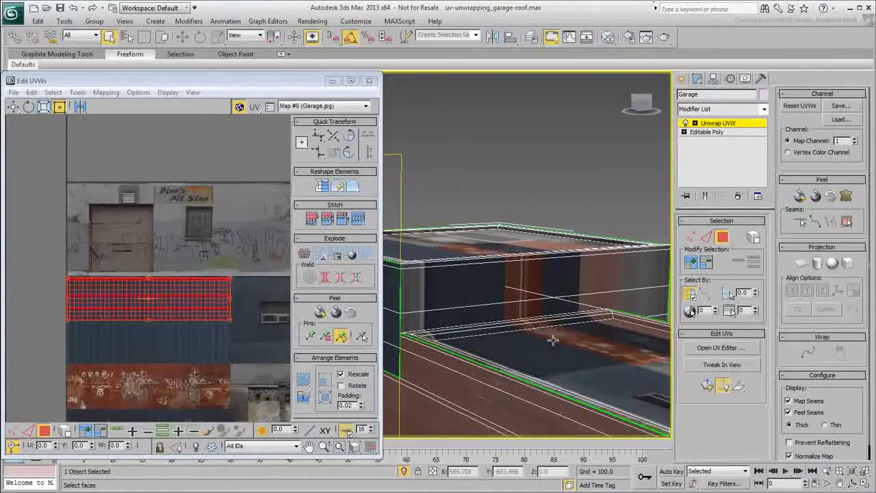
pyautogui.click(482, 284)
pyautogui.keyDown('ctrl'); pyautogui.click(473, 314); pyautogui.keyUp('ctrl')
pyautogui.keyDown('ctrl'); pyautogui.click(460, 263); pyautogui.keyUp('ctrl')
pyautogui.moveTo(608, 294); pyautogui.dragTo(476, 281, button='middle')
pyautogui.keyDown('alt'); pyautogui.moveTo(560, 290); pyautogui.dragTo(481, 313, button='middle'); pyautogui.keyUp('alt')
pyautogui.moveTo(466, 350); pyautogui.dragTo(550, 316, button='middle')
pyautogui.scroll(-5, 550, 316)
pyautogui.moveTo(494, 307); pyautogui.dragTo(577, 326, button='middle')
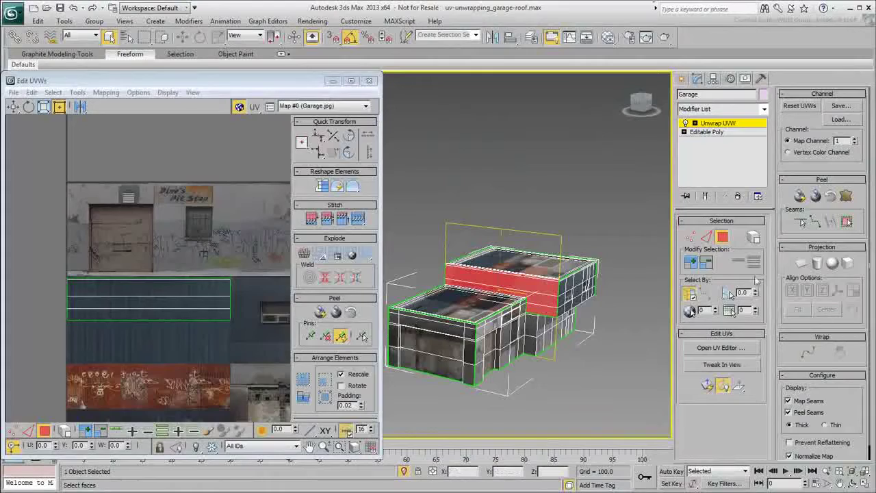
# - Apply a planar projection aligned to the X axis to the selected wall and turn off the selected-face shading
pyautogui.click(803, 263)
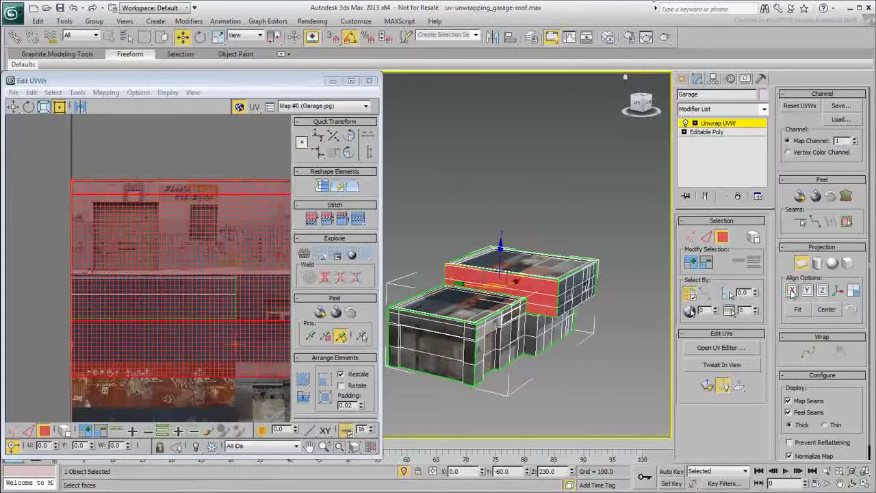
pyautogui.click(802, 265)
pyautogui.moveTo(542, 309); pyautogui.dragTo(545, 287, button='middle')
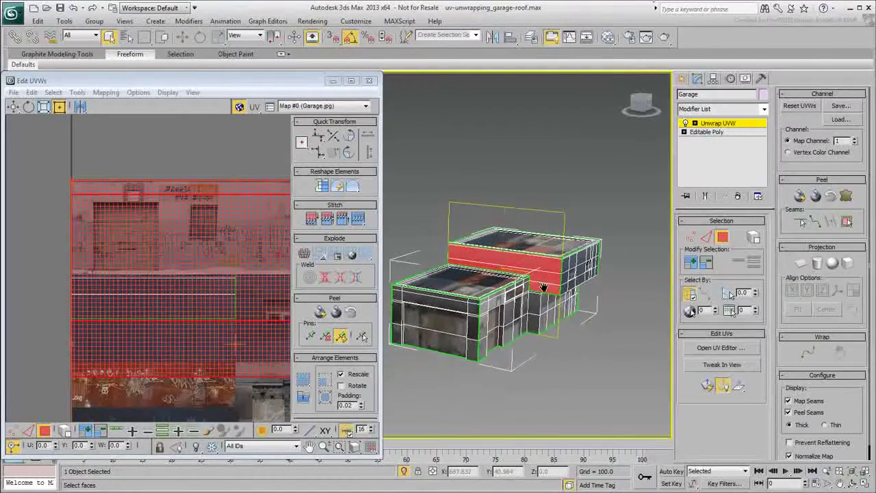
pyautogui.press('F2')
pyautogui.scroll(5, 544, 282)
pyautogui.moveTo(650, 301); pyautogui.dragTo(362, 322, button='middle')
pyautogui.scroll(-5, 116, 290)
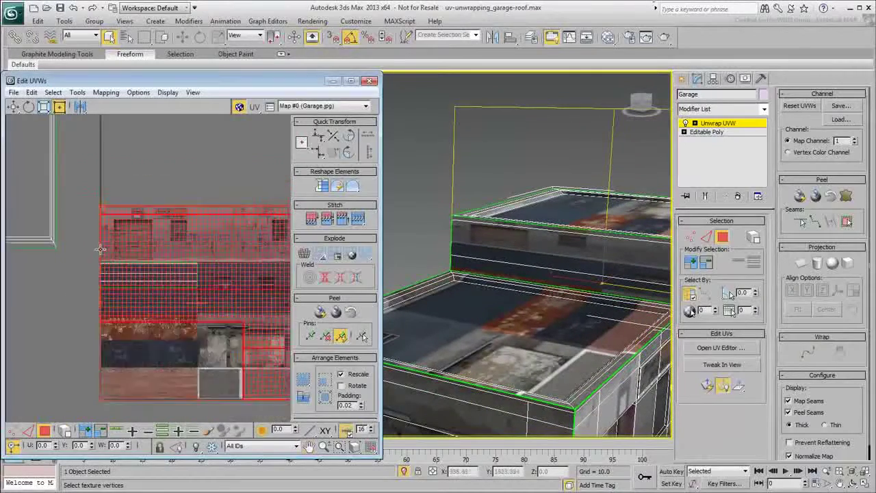
# - Scale the wall's UVs to fit the lower half of the blue corrugated metal area, just below the previous wall's UVs
pyautogui.moveTo(193, 327); pyautogui.dragTo(136, 275)
pyautogui.scroll(4, 103, 242)
pyautogui.moveTo(170, 181); pyautogui.dragTo(204, 262)
pyautogui.scroll(4, 176, 279)
pyautogui.moveTo(204, 403); pyautogui.dragTo(203, 408)
pyautogui.scroll(-4, 594, 309)
pyautogui.keyDown('alt'); pyautogui.moveTo(594, 309); pyautogui.dragTo(548, 340, button='middle'); pyautogui.keyUp('alt')
pyautogui.scroll(4, 547, 340)
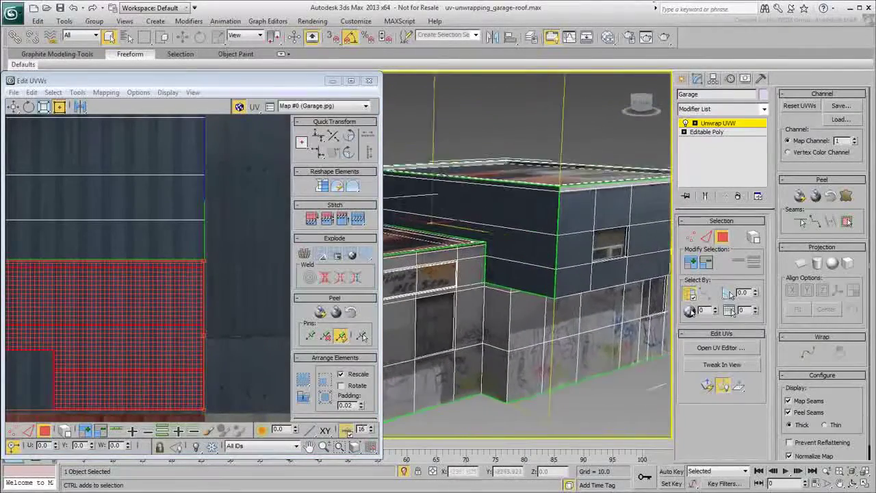
# - Select both corrugated walls' UVs, shift them one tile along U to sit beside the texture, and clear the selection
pyautogui.keyDown('alt'); pyautogui.moveTo(523, 148); pyautogui.dragTo(382, 223, button='middle'); pyautogui.keyUp('alt')
pyautogui.moveTo(547, 222)
pyautogui.keyDown('alt'); pyautogui.mouseDown(button='middle')
pyautogui.moveTo(405, 209)
pyautogui.moveTo(513, 224)
pyautogui.moveTo(480, 228)
pyautogui.moveTo(537, 225)
pyautogui.mouseUp(button='middle'); pyautogui.keyUp('alt')
pyautogui.scroll(-3, 406, 210)
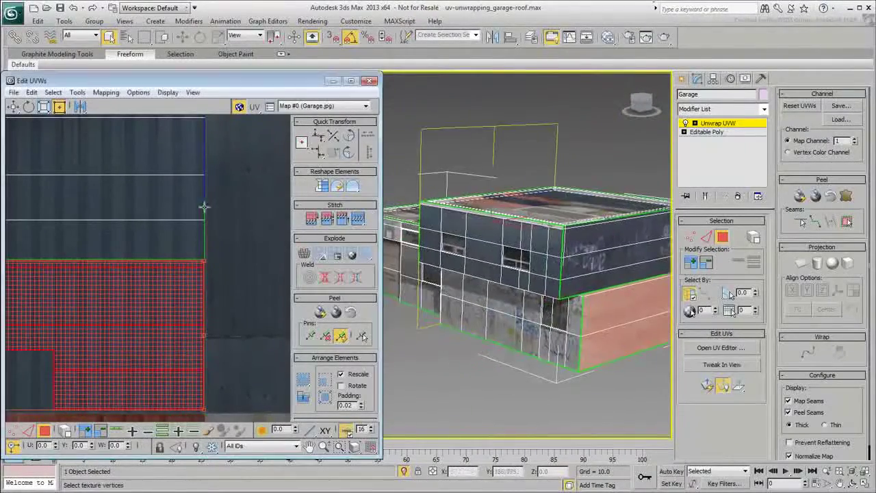
pyautogui.scroll(-6, 182, 202)
pyautogui.moveTo(125, 229); pyautogui.dragTo(114, 263, button='middle')
pyautogui.scroll(-3, 114, 263)
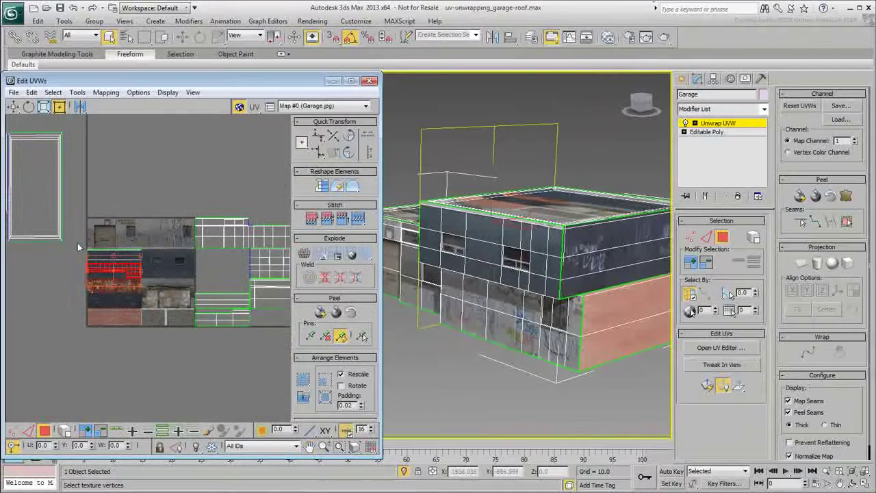
pyautogui.moveTo(150, 291); pyautogui.dragTo(146, 302)
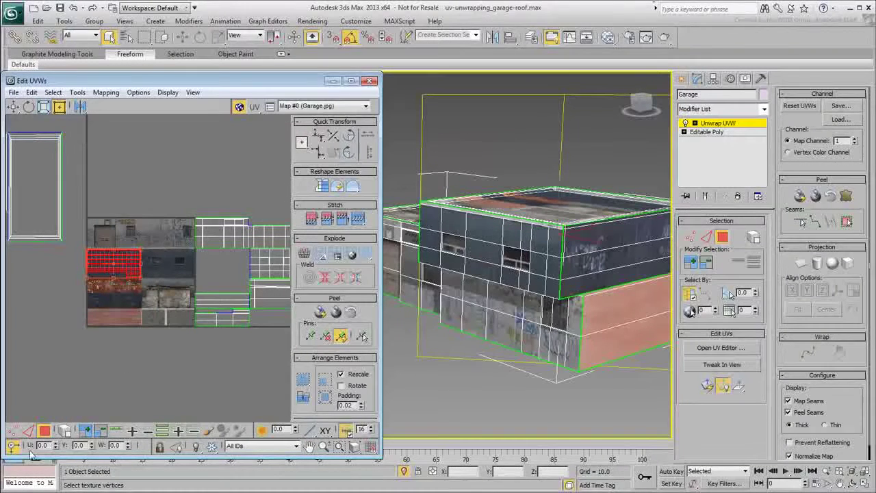
pyautogui.moveTo(55, 449); pyautogui.dragTo(52, 391)
pyautogui.moveTo(204, 299); pyautogui.dragTo(170, 335, button='middle')
pyautogui.click(200, 214)
# - Select the upper roof face and grow the selection twice to include the raised rim and its outer trim
pyautogui.keyDown('alt'); pyautogui.moveTo(524, 277); pyautogui.dragTo(544, 229, button='middle'); pyautogui.keyUp('alt')
pyautogui.click(544, 228)
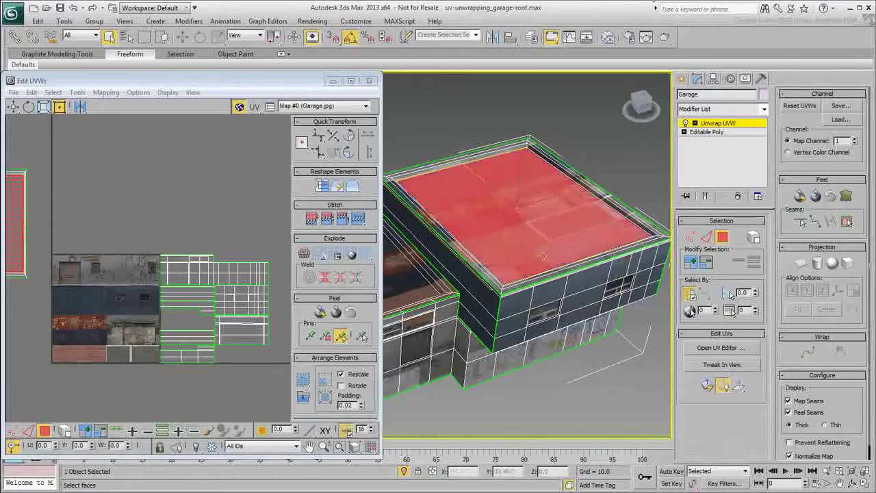
pyautogui.scroll(4, 550, 284)
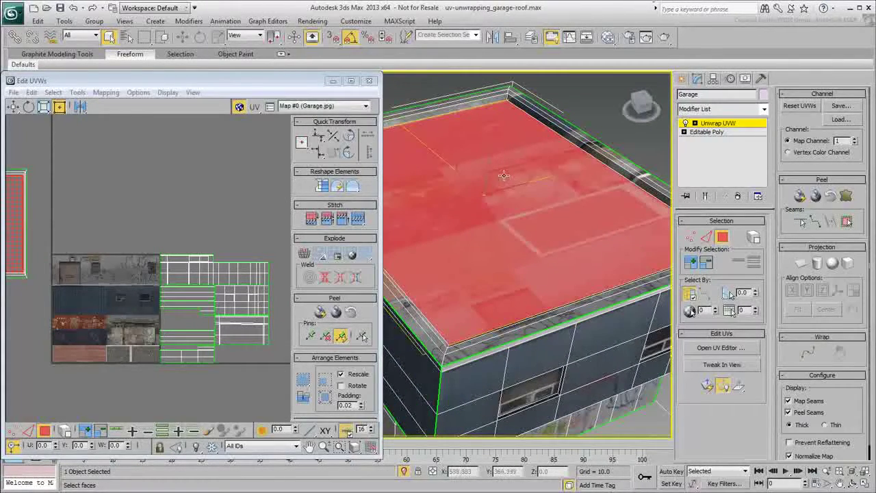
pyautogui.click(690, 265)
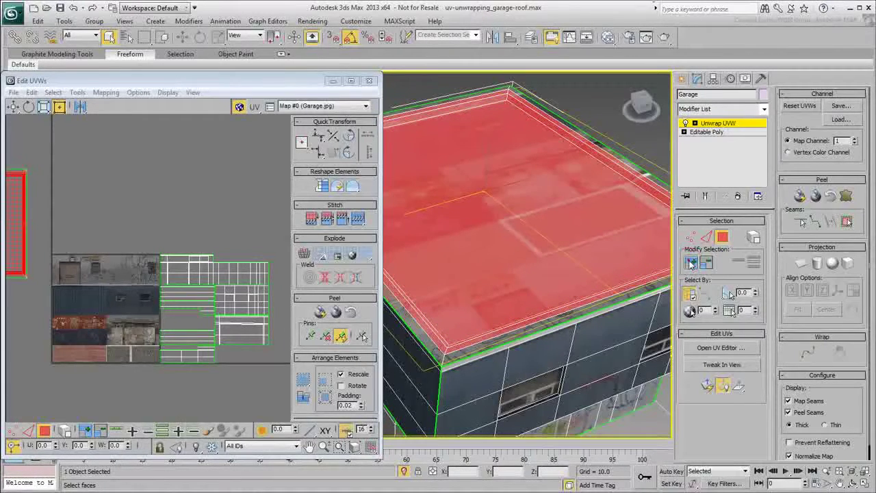
pyautogui.click(690, 264)
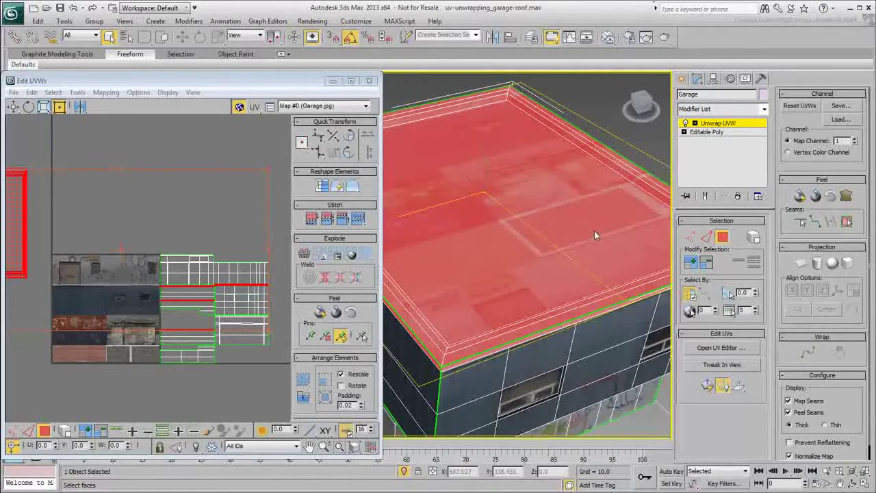
# - Apply a planar projection aligned to the Z axis to the selected roof and rim faces
pyautogui.click(800, 264)
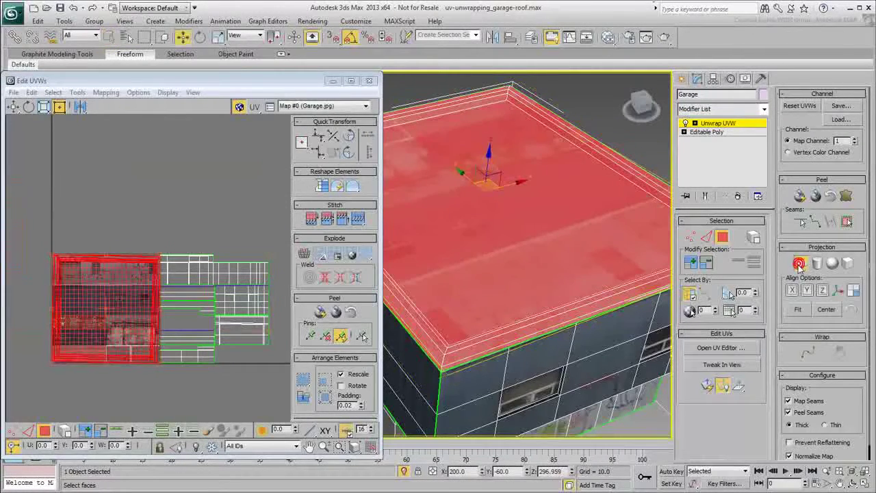
pyautogui.click(824, 291)
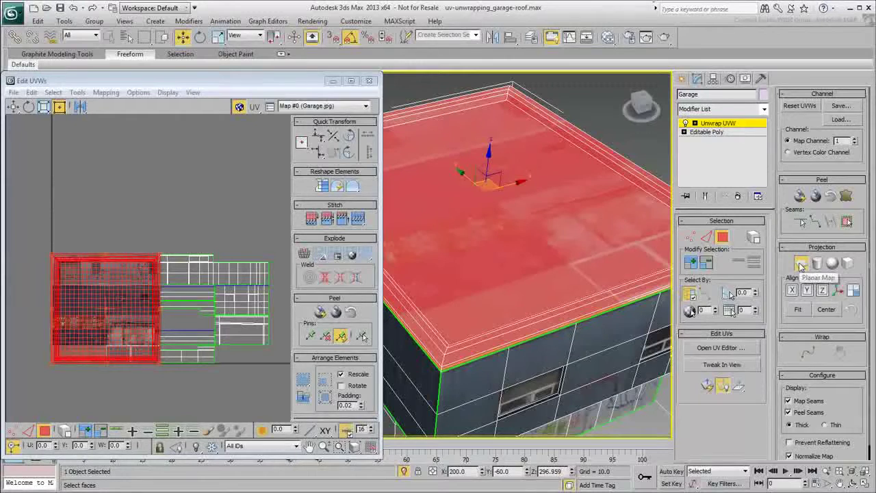
pyautogui.click(802, 265)
# - Scale the roof's UVs down onto the white-bordered gravel panel in the texture's lower-right corner
pyautogui.scroll(3, 123, 290)
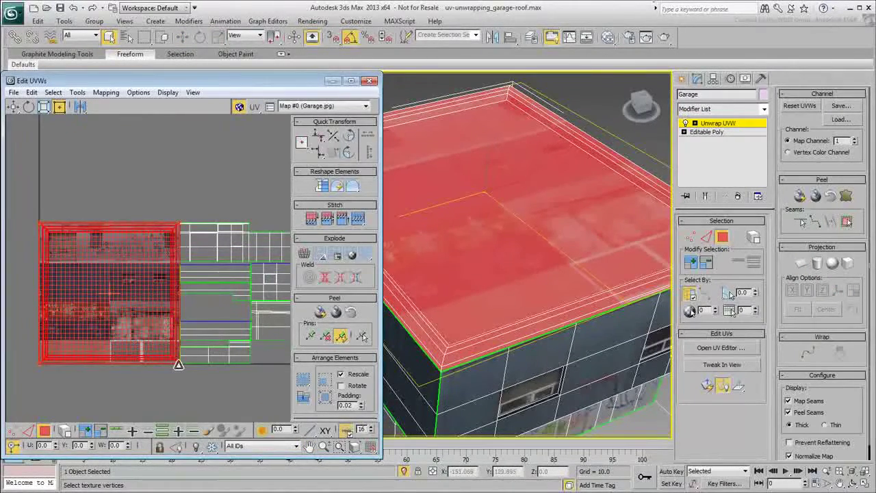
pyautogui.moveTo(39, 225); pyautogui.dragTo(143, 343)
pyautogui.scroll(4, 144, 334)
pyautogui.moveTo(154, 335); pyautogui.dragTo(115, 236, button='middle')
pyautogui.scroll(2, 115, 236)
pyautogui.scroll(1, 151, 274)
pyautogui.moveTo(151, 274); pyautogui.dragTo(125, 243, button='middle')
pyautogui.moveTo(146, 243); pyautogui.dragTo(189, 290)
pyautogui.moveTo(196, 199); pyautogui.dragTo(238, 226)
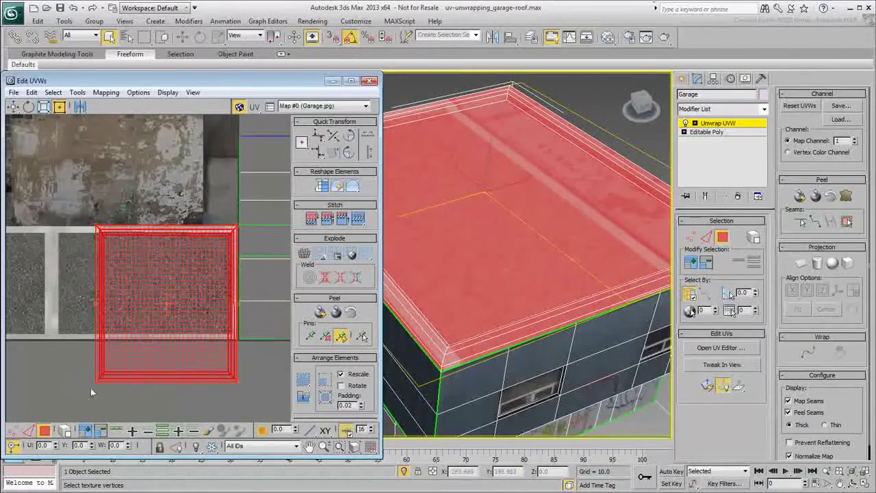
pyautogui.moveTo(96, 383); pyautogui.dragTo(65, 353)
# - Fine-tune the upper-right corner of the roof's UVs to line up with the gravel panel's white border
pyautogui.scroll(4, 53, 334)
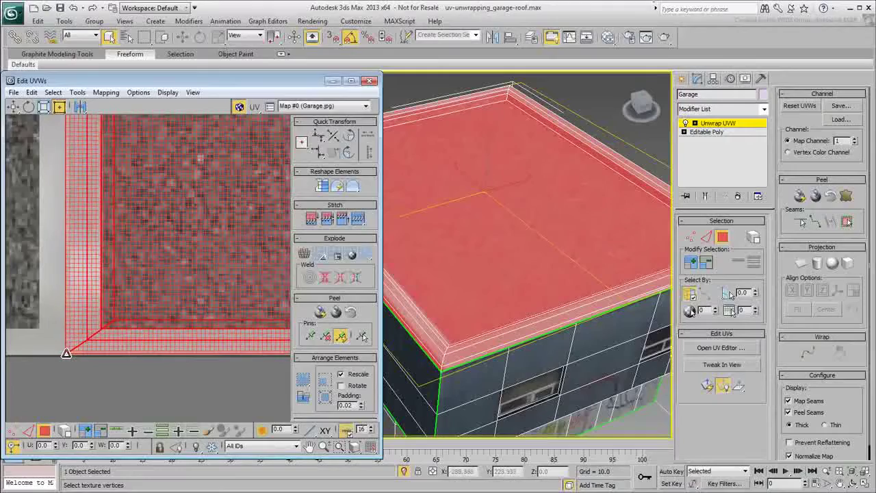
pyautogui.scroll(-3, 141, 274)
pyautogui.moveTo(141, 273); pyautogui.dragTo(71, 313, button='middle')
pyautogui.scroll(-2, 98, 268)
pyautogui.moveTo(207, 226); pyautogui.dragTo(113, 279, button='middle')
pyautogui.scroll(3, 205, 236)
pyautogui.moveTo(199, 203); pyautogui.dragTo(195, 203)
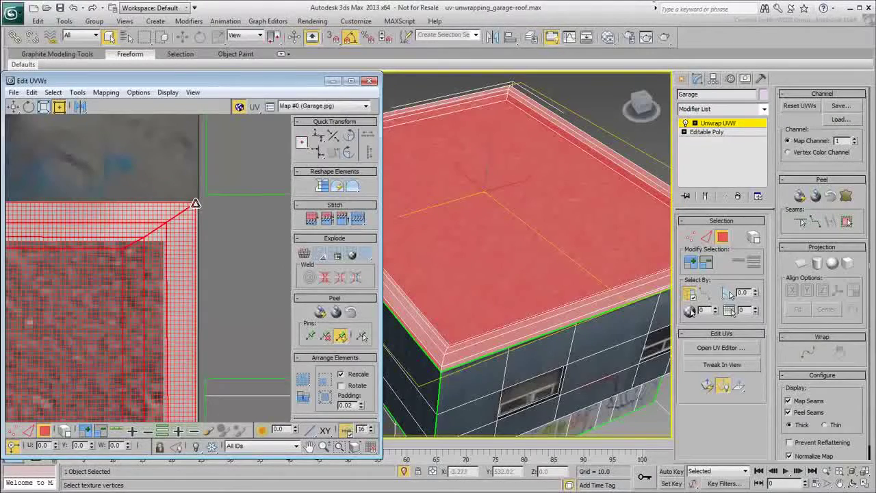
pyautogui.scroll(-6, 188, 254)
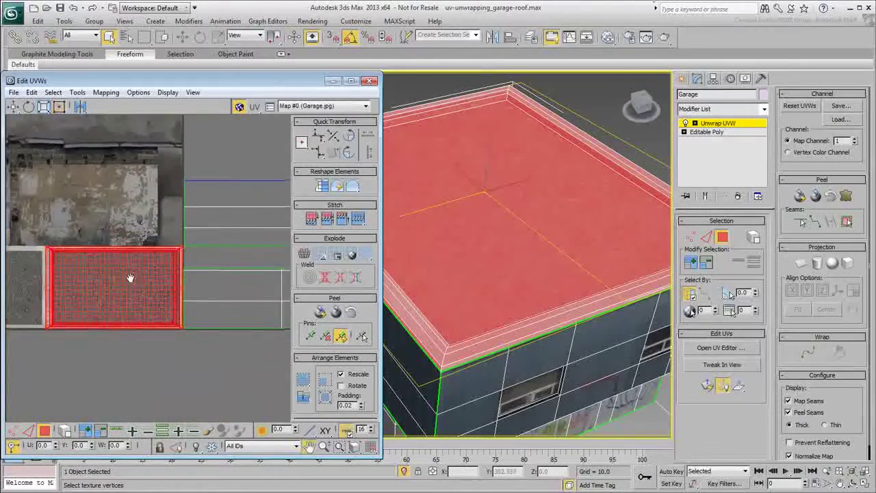
# - Shrink the selection by one ring of faces, scale the remaining roof UVs slightly inward about their centre, and deselect them
pyautogui.moveTo(522, 263); pyautogui.dragTo(543, 233, button='middle')
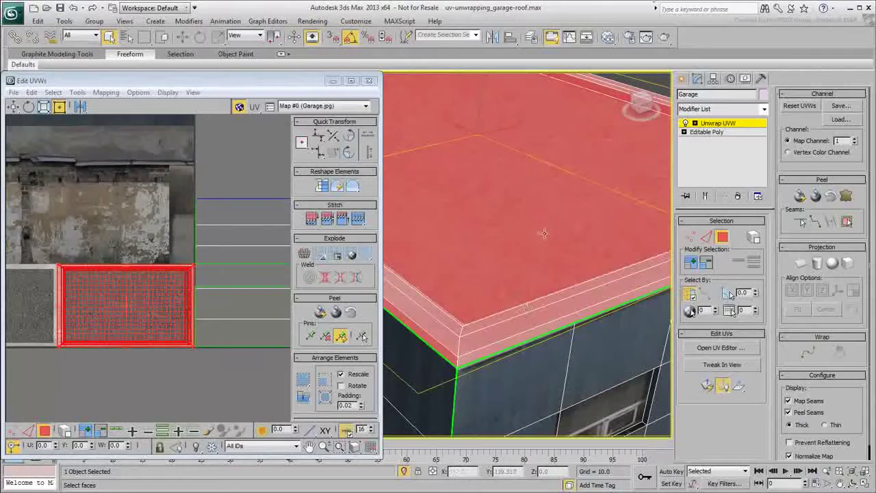
pyautogui.click(708, 263)
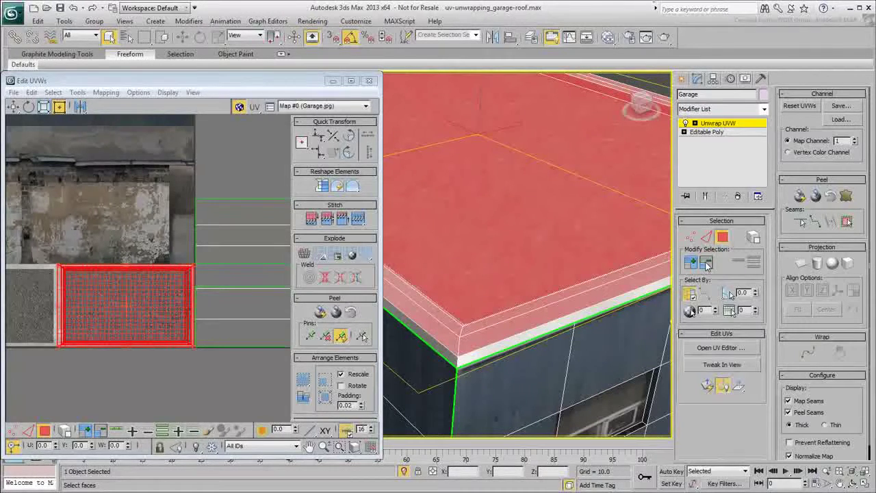
pyautogui.moveTo(104, 313); pyautogui.dragTo(134, 312, button='middle')
pyautogui.scroll(2, 134, 313)
pyautogui.moveTo(152, 344); pyautogui.dragTo(78, 279, button='middle')
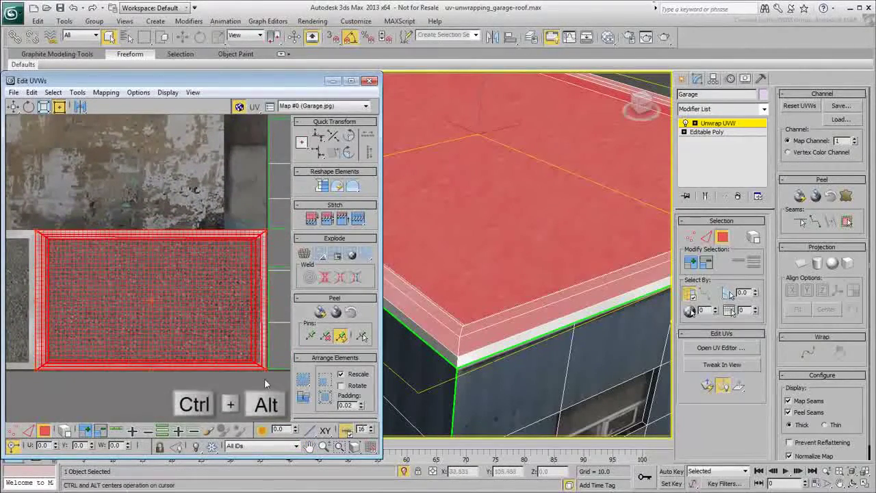
pyautogui.keyDown('ctrl'); pyautogui.keyDown('alt'); pyautogui.moveTo(267, 371); pyautogui.dragTo(259, 364); pyautogui.keyUp('alt'); pyautogui.keyUp('ctrl')
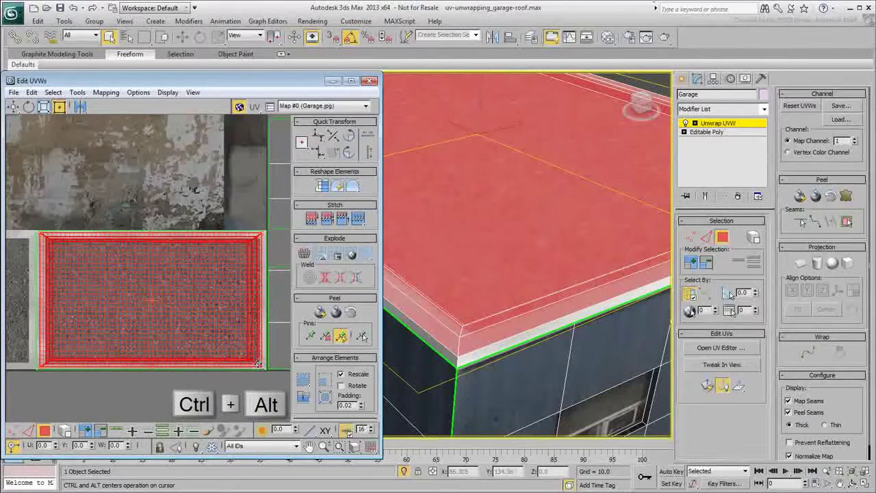
pyautogui.click(152, 390)
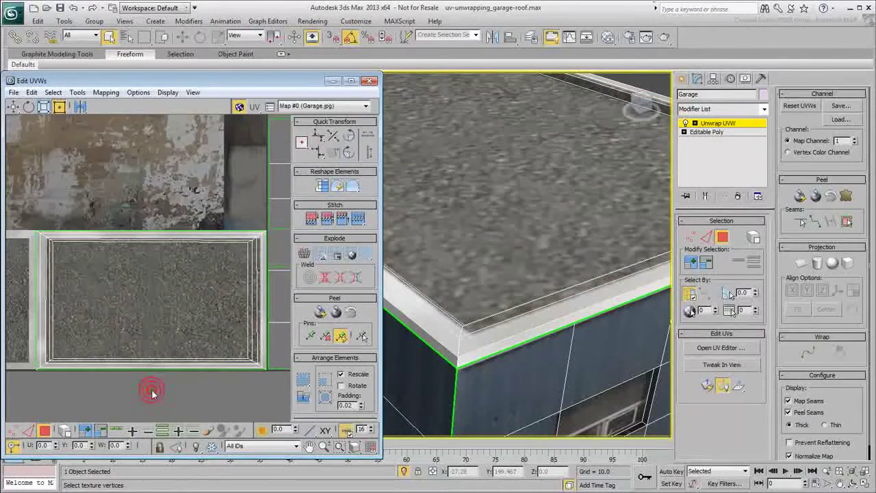
# - Select the vertices along the left border of the roof's UVs and squeeze them horizontally towards the texture's white rim
pyautogui.moveTo(50, 379); pyautogui.dragTo(98, 378, button='middle')
pyautogui.press('1')
pyautogui.scroll(2, 95, 376)
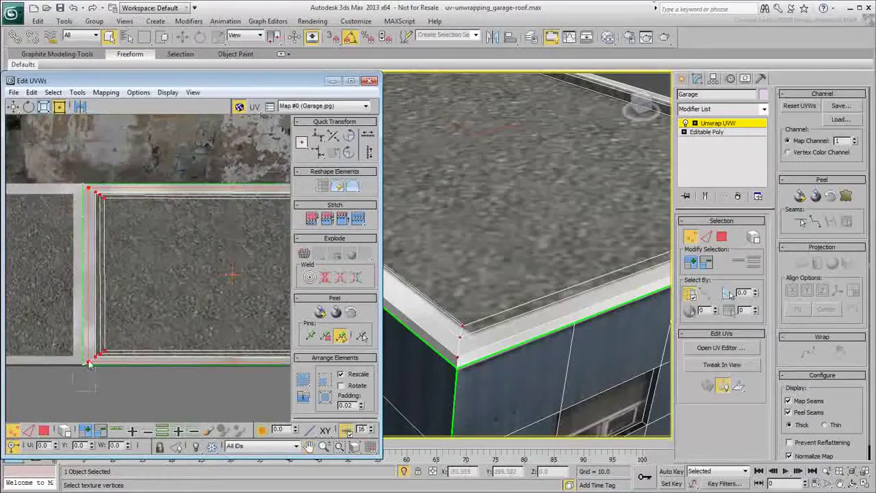
pyautogui.scroll(3, 108, 348)
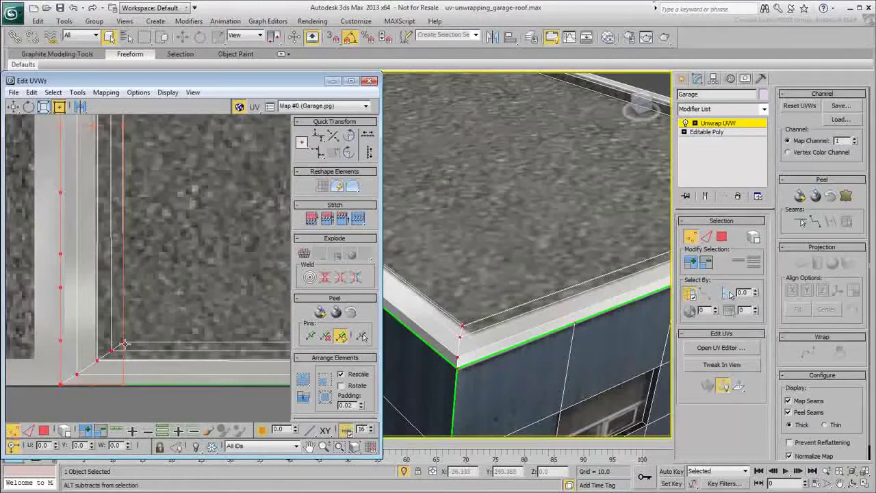
pyautogui.moveTo(122, 384); pyautogui.dragTo(94, 383)
pyautogui.hotkey('ctrl', 'z')
# - Select the vertices along the right border of the upper roof's UVs and squeeze them horizontally towards the texture's white rim
pyautogui.scroll(-5, 127, 303)
pyautogui.moveTo(206, 257); pyautogui.dragTo(27, 303, button='middle')
pyautogui.scroll(3, 151, 188)
pyautogui.moveTo(151, 188); pyautogui.dragTo(2, 334, button='middle')
pyautogui.moveTo(115, 354); pyautogui.dragTo(111, 210, button='middle')
pyautogui.moveTo(159, 338); pyautogui.dragTo(145, 267, button='middle')
pyautogui.scroll(-1, 143, 265)
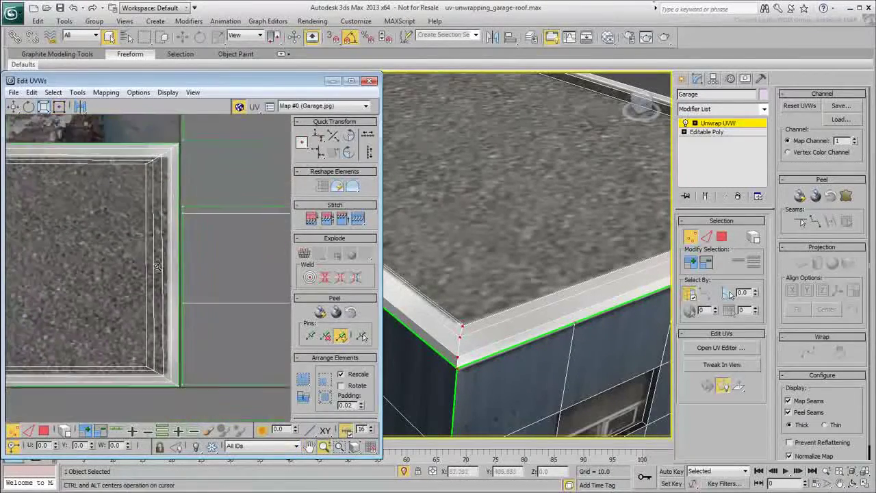
pyautogui.moveTo(135, 133); pyautogui.dragTo(161, 386)
pyautogui.scroll(-2, 79, 204)
pyautogui.moveTo(148, 127); pyautogui.dragTo(190, 227, button='middle')
pyautogui.scroll(3, 190, 226)
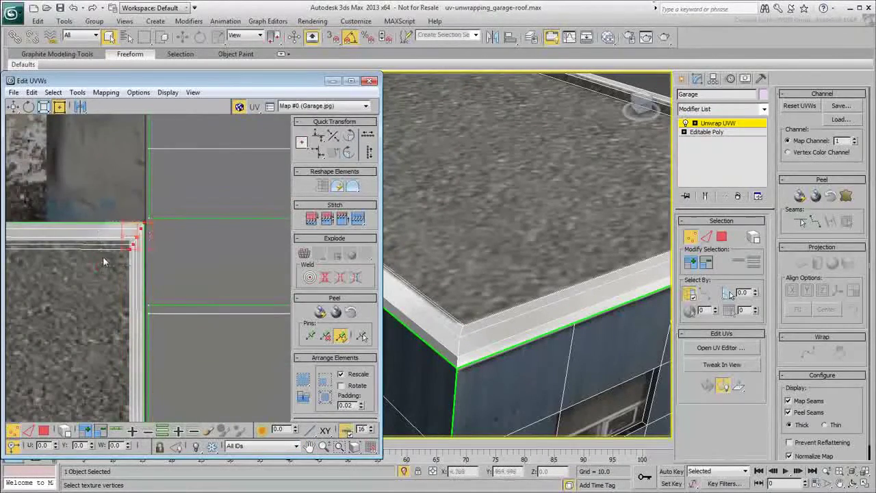
# - Select the vertices along the top border of the upper roof's UVs and squeeze them vertically into the white rim
pyautogui.scroll(-4, 102, 257)
pyautogui.moveTo(101, 273); pyautogui.dragTo(182, 280, button='middle')
pyautogui.keyDown('ctrl'); pyautogui.moveTo(70, 237); pyautogui.dragTo(150, 269); pyautogui.keyUp('ctrl')
pyautogui.scroll(4, 249, 222)
pyautogui.moveTo(244, 229); pyautogui.dragTo(244, 210)
pyautogui.scroll(-4, 140, 241)
pyautogui.scroll(3, 143, 268)
pyautogui.scroll(-3, 143, 268)
# - Select the vertices along the bottom border of the upper roof's UVs and squeeze them vertically into the white rim
pyautogui.scroll(4, 147, 304)
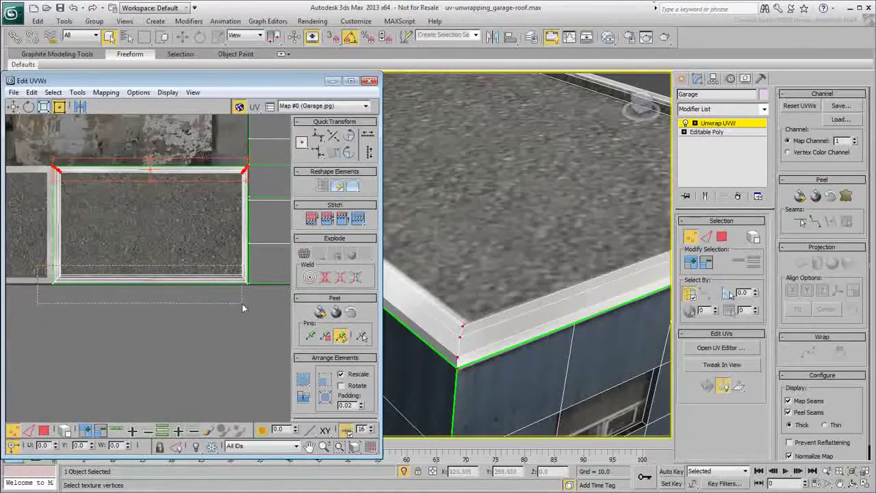
pyautogui.scroll(5, 254, 280)
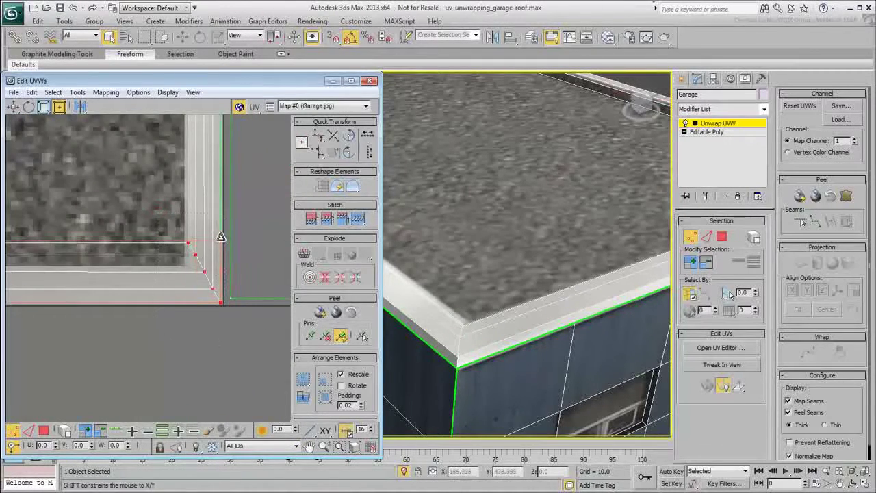
pyautogui.moveTo(220, 237); pyautogui.dragTo(220, 267)
pyautogui.scroll(-5, 488, 258)
pyautogui.scroll(5, 507, 258)
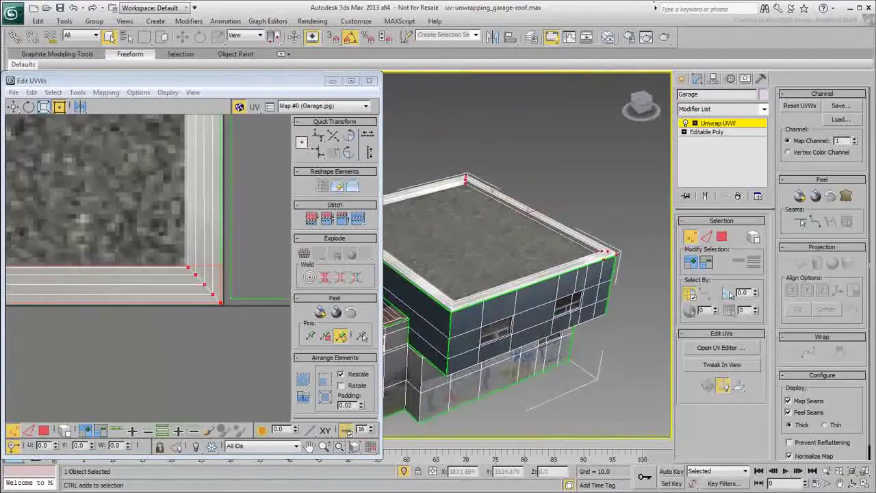
pyautogui.keyDown('alt'); pyautogui.moveTo(516, 254); pyautogui.dragTo(502, 239, button='middle'); pyautogui.keyUp('alt')
pyautogui.scroll(-6, 120, 233)
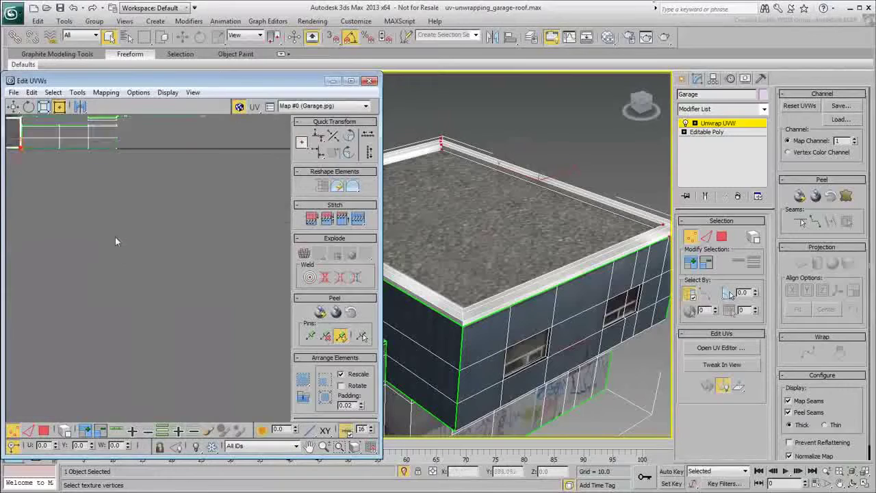
# - Switch to polygon selection and select all of the upper roof's faces in the UV layout
pyautogui.scroll(4, 115, 237)
pyautogui.click(44, 431)
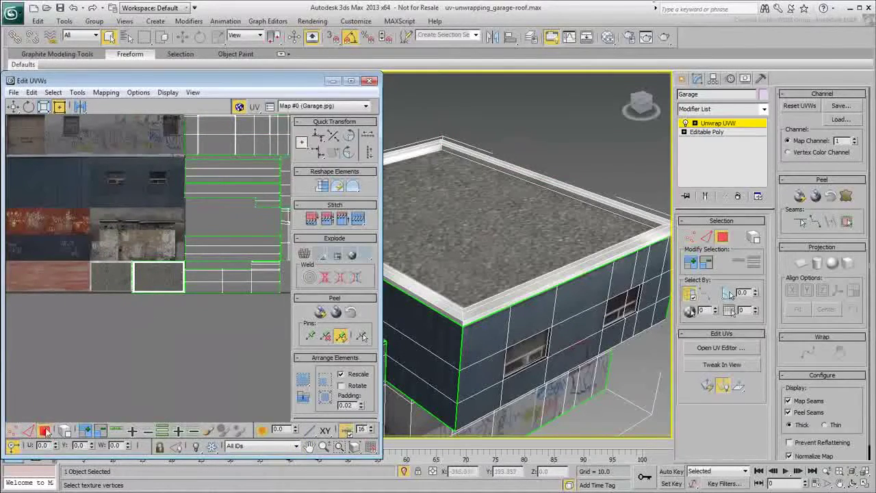
pyautogui.scroll(5, 160, 300)
pyautogui.moveTo(62, 219); pyautogui.dragTo(73, 249, button='middle')
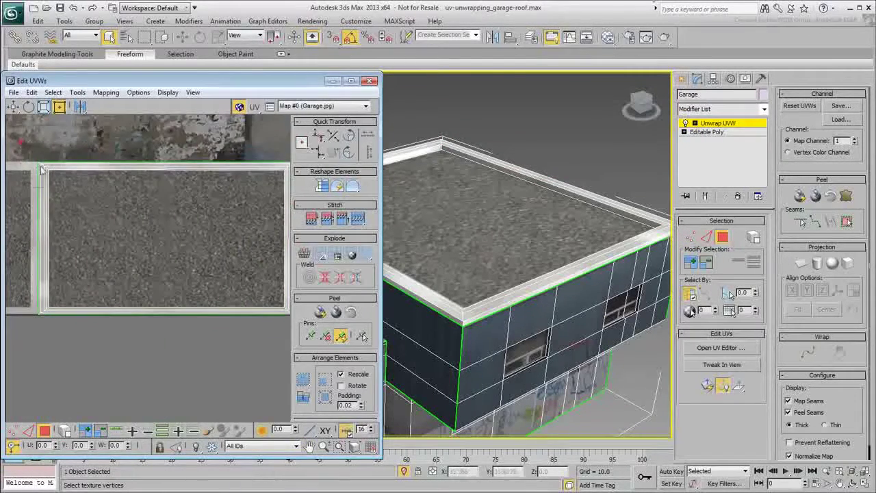
pyautogui.moveTo(39, 169); pyautogui.dragTo(250, 337)
pyautogui.moveTo(269, 296); pyautogui.dragTo(171, 292, button='middle')
pyautogui.scroll(3, 168, 191)
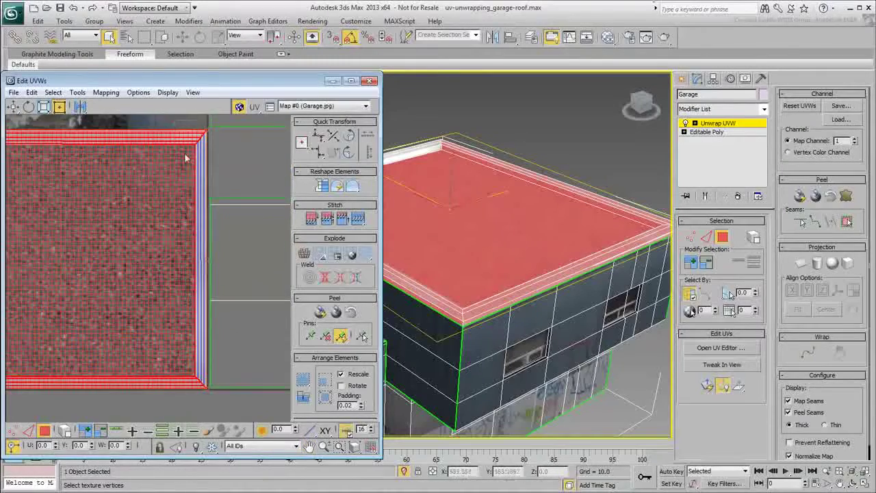
pyautogui.keyDown('ctrl'); pyautogui.moveTo(211, 419); pyautogui.dragTo(209, 419); pyautogui.keyUp('ctrl')
pyautogui.scroll(-6, 176, 397)
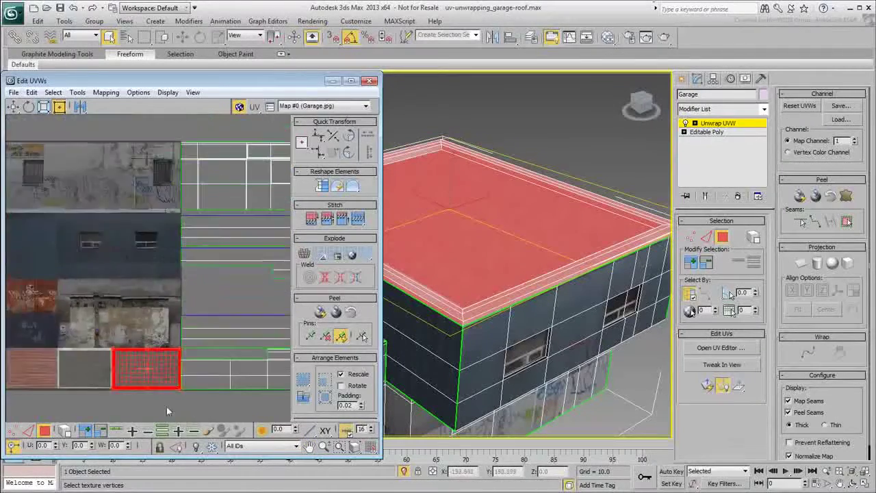
# - Shift the selected upper-roof UVs one tile along positive U, alongside the other finished UVs
pyautogui.moveTo(167, 407); pyautogui.dragTo(65, 287, button='middle')
pyautogui.moveTo(54, 445); pyautogui.dragTo(54, 396)
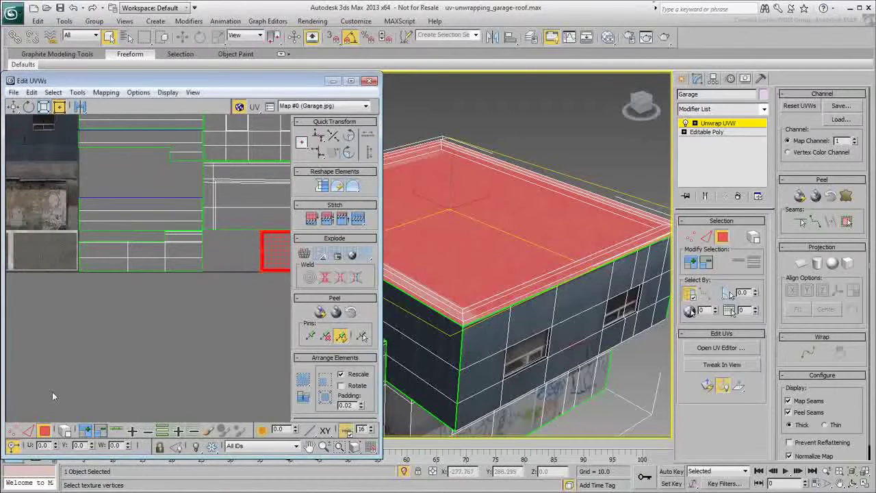
pyautogui.hotkey('ctrl', 'z')
pyautogui.moveTo(56, 445); pyautogui.dragTo(65, 390)
pyautogui.scroll(-5, 152, 346)
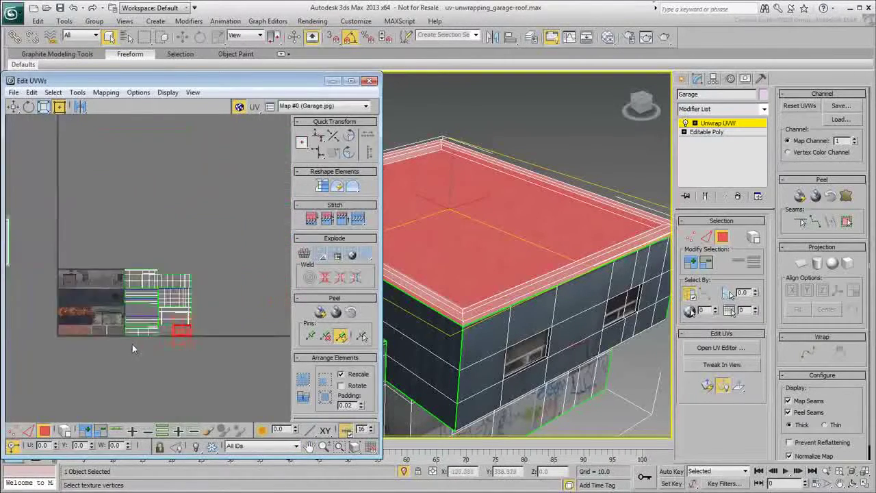
# - Select the lower roof's surface, grow the selection three times, and add the remaining parapet faces
pyautogui.keyDown('alt'); pyautogui.moveTo(473, 301); pyautogui.dragTo(555, 272, button='middle'); pyautogui.keyUp('alt')
pyautogui.scroll(-2, 538, 264)
pyautogui.click(538, 264)
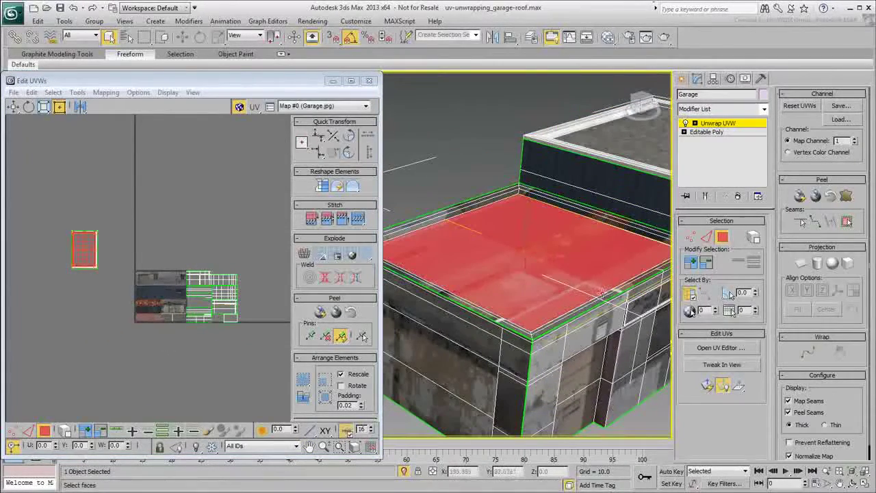
pyautogui.click(691, 264)
pyautogui.click(691, 264)
pyautogui.click(691, 263)
pyautogui.keyDown('alt'); pyautogui.moveTo(585, 317); pyautogui.dragTo(667, 343, button='middle'); pyautogui.keyUp('alt')
pyautogui.keyDown('ctrl'); pyautogui.click(555, 295); pyautogui.keyUp('ctrl')
pyautogui.keyDown('ctrl'); pyautogui.click(535, 298); pyautogui.keyUp('ctrl')
pyautogui.keyDown('ctrl'); pyautogui.click(573, 314); pyautogui.keyUp('ctrl')
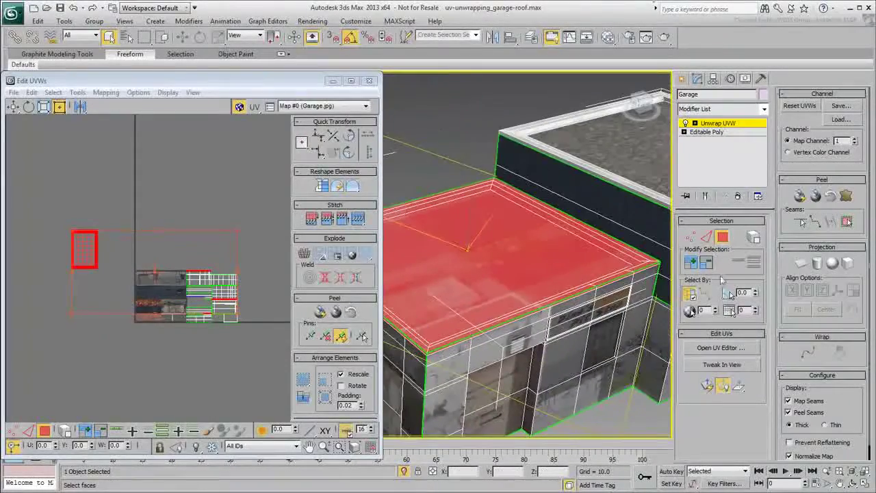
# - Apply a planar projection aligned to Z to the selected lower-roof faces
pyautogui.click(803, 264)
pyautogui.click(822, 291)
pyautogui.click(803, 266)
pyautogui.scroll(4, 175, 291)
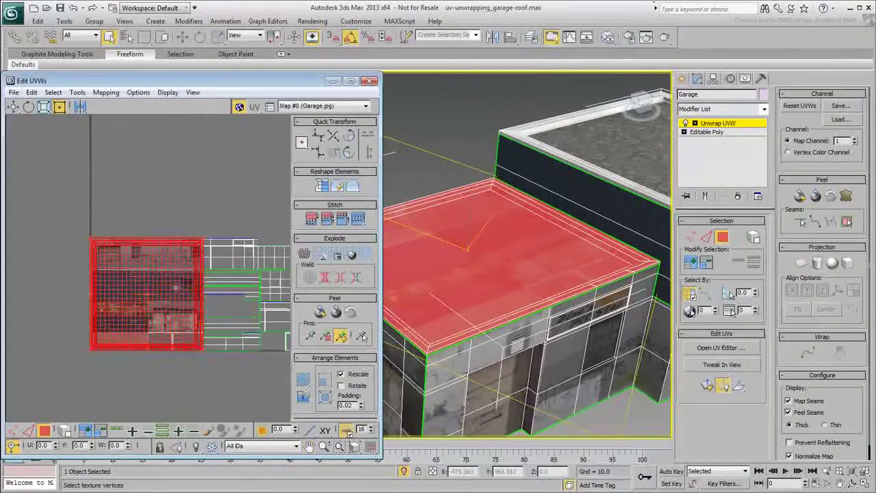
# - Scale the lower roof's UVs down onto the gravel panel beside the bricks and fit their lower-left corner to its white border
pyautogui.moveTo(203, 240); pyautogui.dragTo(173, 333)
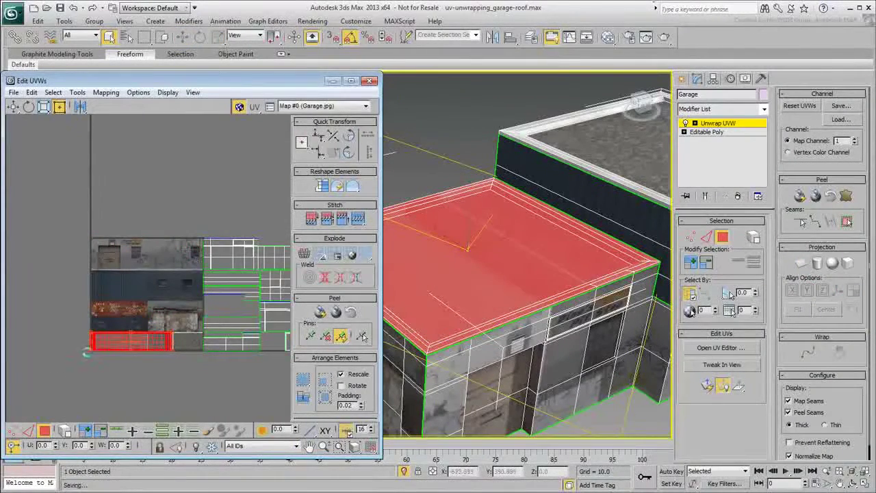
pyautogui.scroll(10, 137, 308)
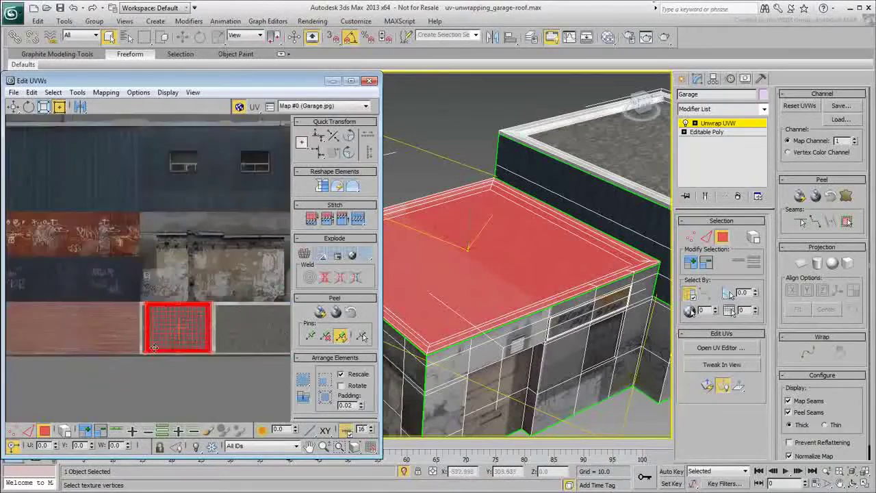
pyautogui.moveTo(157, 348); pyautogui.dragTo(128, 348)
pyautogui.scroll(7, 129, 361)
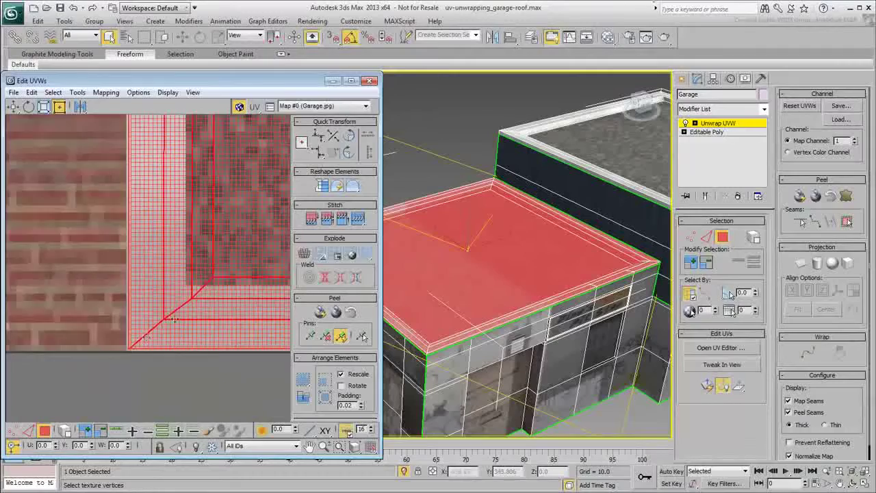
# - Fine-tune the upper-right corner of the lower roof's UVs to line up with the gravel panel's white border
pyautogui.scroll(-9, 129, 349)
pyautogui.moveTo(206, 314); pyautogui.dragTo(41, 356, button='middle')
pyautogui.scroll(7, 206, 247)
pyautogui.moveTo(235, 248); pyautogui.dragTo(244, 240)
pyautogui.scroll(-7, 244, 240)
# - Switch to vertex selection and squeeze the left border vertices of the lower roof's UVs horizontally into the white rim
pyautogui.moveTo(232, 246); pyautogui.dragTo(152, 281, button='middle')
pyautogui.scroll(-3, 192, 294)
pyautogui.press('1')
pyautogui.moveTo(123, 372); pyautogui.dragTo(104, 372)
pyautogui.scroll(7, 107, 356)
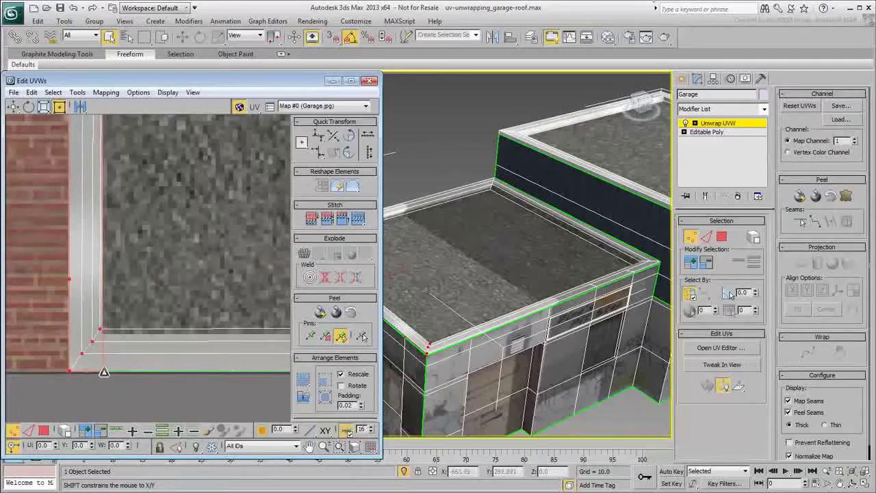
# - Select the vertices along the right border of the lower roof's UVs and squeeze them horizontally towards the white rim
pyautogui.scroll(-7, 130, 361)
pyautogui.moveTo(256, 276); pyautogui.dragTo(169, 280, button='middle')
pyautogui.moveTo(164, 223); pyautogui.dragTo(207, 371)
pyautogui.scroll(7, 182, 366)
pyautogui.scroll(-6, 182, 365)
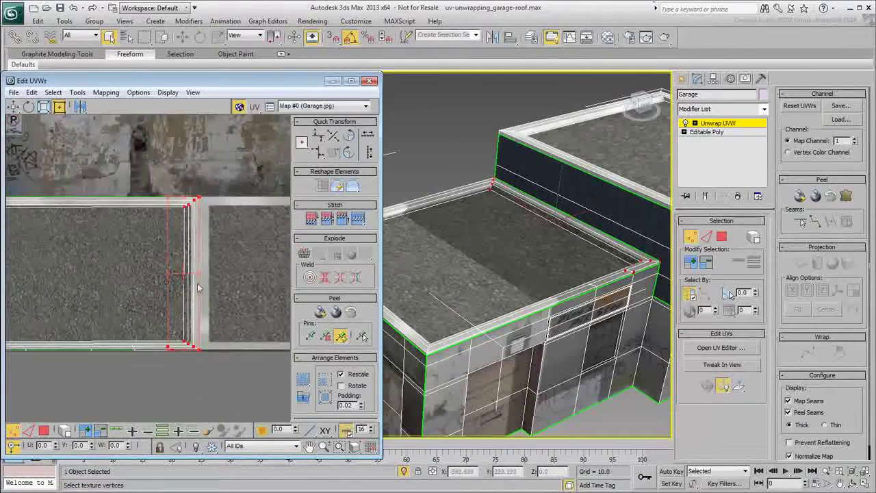
pyautogui.scroll(5, 177, 375)
pyautogui.moveTo(210, 296); pyautogui.dragTo(246, 298)
# - Select the vertices along the bottom border of the lower roof's UVs and squeeze them vertically into the white rim
pyautogui.scroll(-6, 187, 306)
pyautogui.moveTo(71, 333); pyautogui.dragTo(236, 288)
pyautogui.scroll(4, 207, 305)
pyautogui.scroll(2, 207, 303)
pyautogui.moveTo(181, 242); pyautogui.dragTo(182, 256)
pyautogui.scroll(-6, 174, 260)
# - Select the vertices along the top border of the lower roof's UVs and squeeze them vertically into the white rim
pyautogui.moveTo(81, 191); pyautogui.dragTo(168, 254, button='middle')
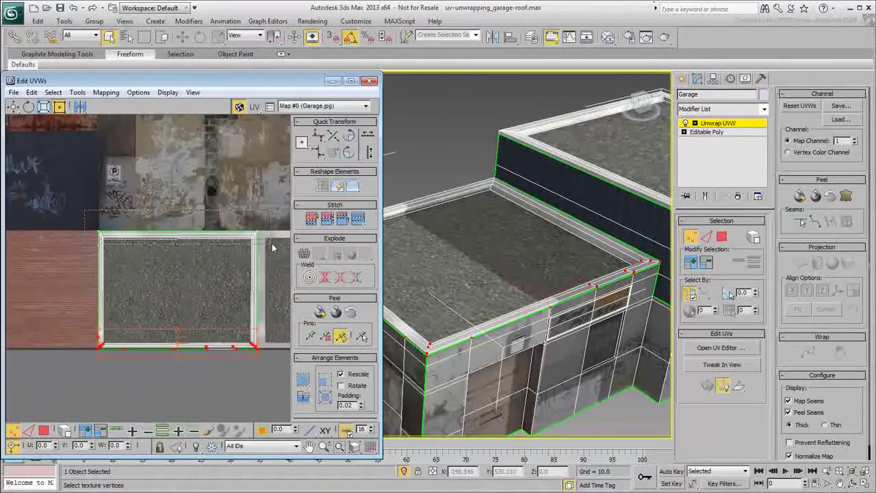
pyautogui.scroll(5, 109, 246)
pyautogui.moveTo(68, 224); pyautogui.dragTo(69, 214)
pyautogui.scroll(-5, 94, 304)
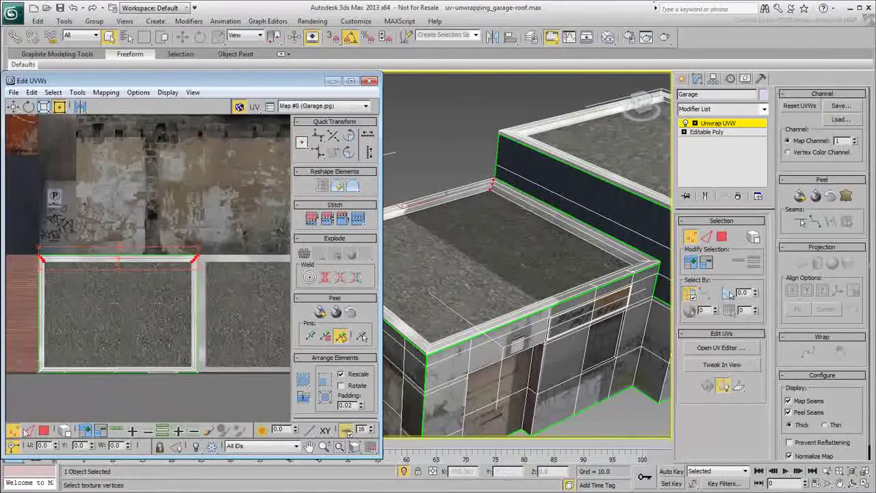
# - Return to the lower roof's face selection and scale the UVs inside its outer edge slightly inward about their centre
pyautogui.click(44, 431)
pyautogui.keyDown('alt'); pyautogui.moveTo(437, 338); pyautogui.dragTo(425, 294, button='middle'); pyautogui.keyUp('alt')
pyautogui.moveTo(572, 335); pyautogui.dragTo(619, 22, button='middle')
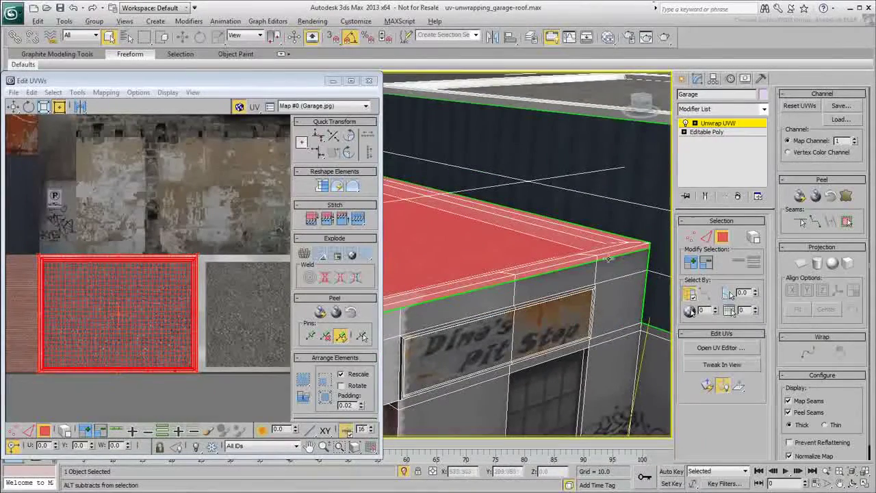
pyautogui.keyDown('alt'); pyautogui.moveTo(494, 288); pyautogui.dragTo(626, 280, button='middle'); pyautogui.keyUp('alt')
pyautogui.scroll(-5, 580, 289)
pyautogui.scroll(8, 542, 284)
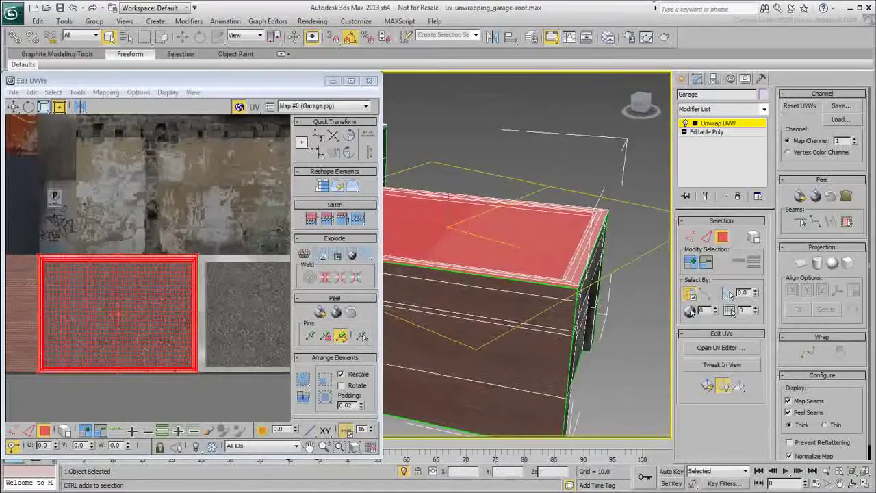
pyautogui.scroll(-5, 612, 315)
pyautogui.keyDown('alt'); pyautogui.moveTo(612, 315); pyautogui.dragTo(418, 328, button='middle'); pyautogui.keyUp('alt')
pyautogui.scroll(4, 137, 357)
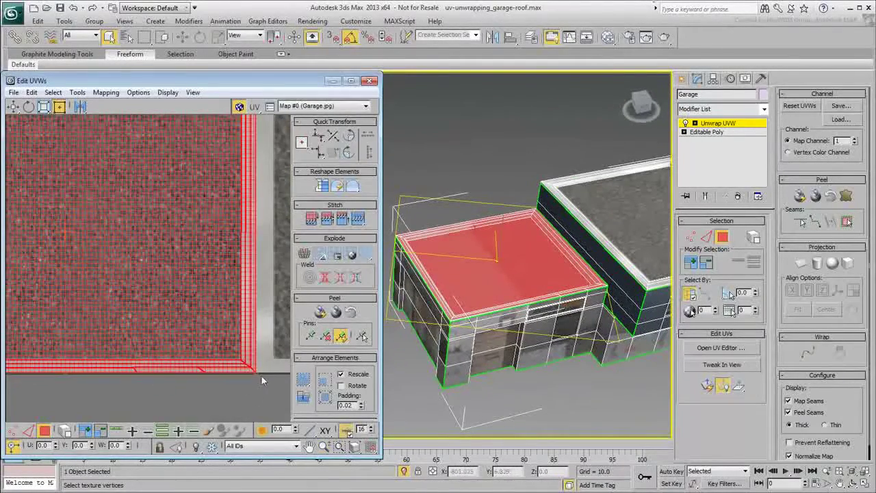
pyautogui.keyDown('ctrl'); pyautogui.moveTo(252, 373); pyautogui.dragTo(232, 368); pyautogui.keyUp('ctrl')
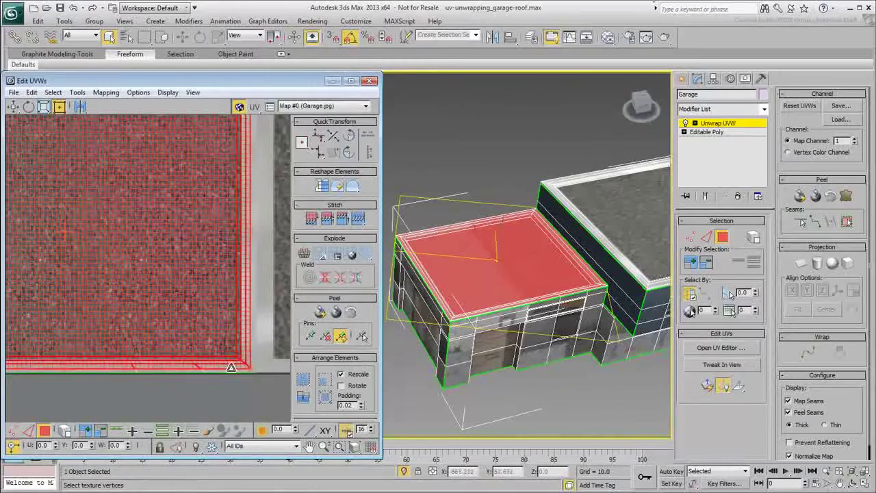
pyautogui.scroll(-6, 145, 322)
# - Select the lower roof's left border UV vertices again and adjust their horizontal scale to match the white rim
pyautogui.press('1')
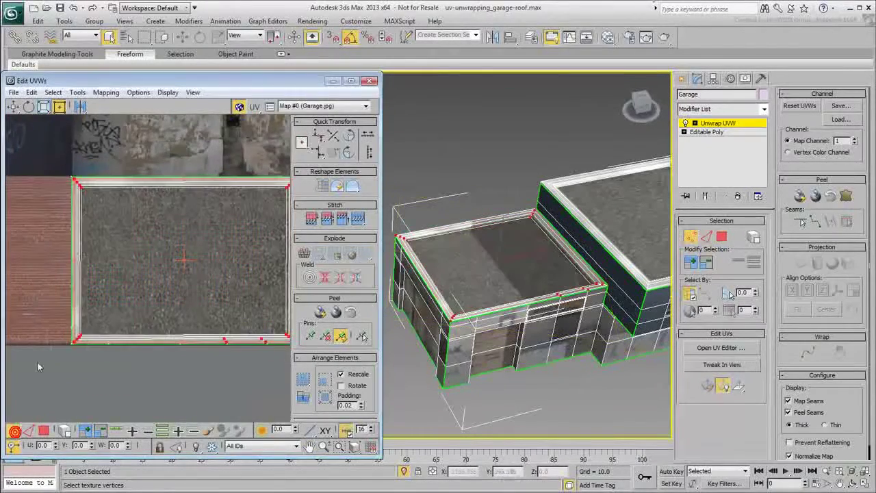
pyautogui.moveTo(92, 146); pyautogui.dragTo(92, 146)
pyautogui.scroll(6, 102, 329)
pyautogui.moveTo(118, 368); pyautogui.dragTo(112, 366)
pyautogui.scroll(-5, 112, 366)
# - Reselect the lower roof's right border UV vertices and adjust their horizontal scale to match the white rim
pyautogui.moveTo(202, 352); pyautogui.dragTo(99, 345, button='middle')
pyautogui.scroll(2, 170, 235)
pyautogui.moveTo(155, 301); pyautogui.dragTo(149, 209, button='middle')
pyautogui.moveTo(196, 133); pyautogui.dragTo(152, 398)
pyautogui.moveTo(153, 367); pyautogui.dragTo(155, 364)
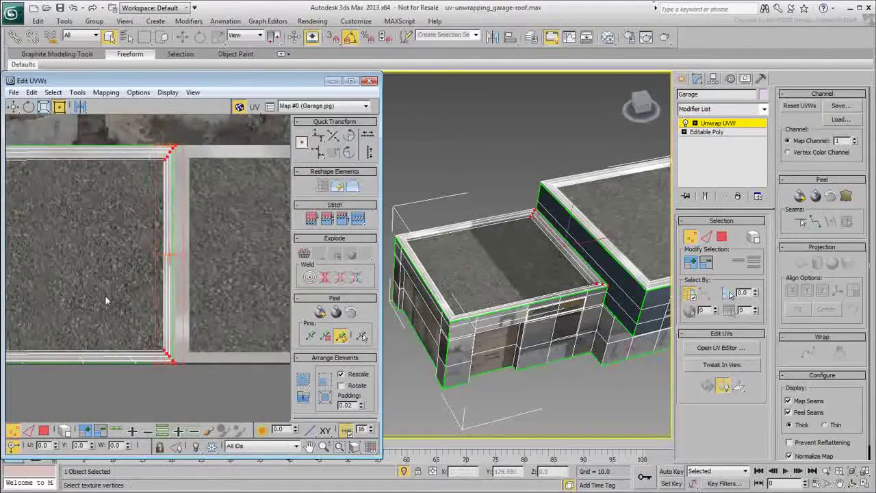
# - Reselect the lower roof's top border UV vertices and adjust their vertical scale to match the white rim
pyautogui.scroll(-3, 107, 301)
pyautogui.moveTo(106, 300); pyautogui.dragTo(204, 341, button='middle')
pyautogui.scroll(4, 259, 265)
pyautogui.moveTo(220, 252); pyautogui.dragTo(221, 249)
pyautogui.scroll(-5, 221, 249)
# - Reselect the lower roof's bottom border UV vertices and adjust their vertical scale to match the white rim
pyautogui.scroll(2, 214, 270)
pyautogui.moveTo(16, 374); pyautogui.dragTo(277, 334)
pyautogui.scroll(3, 46, 344)
pyautogui.moveTo(40, 343); pyautogui.dragTo(38, 344)
pyautogui.scroll(-4, 117, 303)
# - Leave vertex editing, return to the lower roof's selected faces, shift their UVs one tile along positive U, and deselect them
pyautogui.moveTo(193, 265); pyautogui.dragTo(131, 290, button='middle')
pyautogui.click(693, 235)
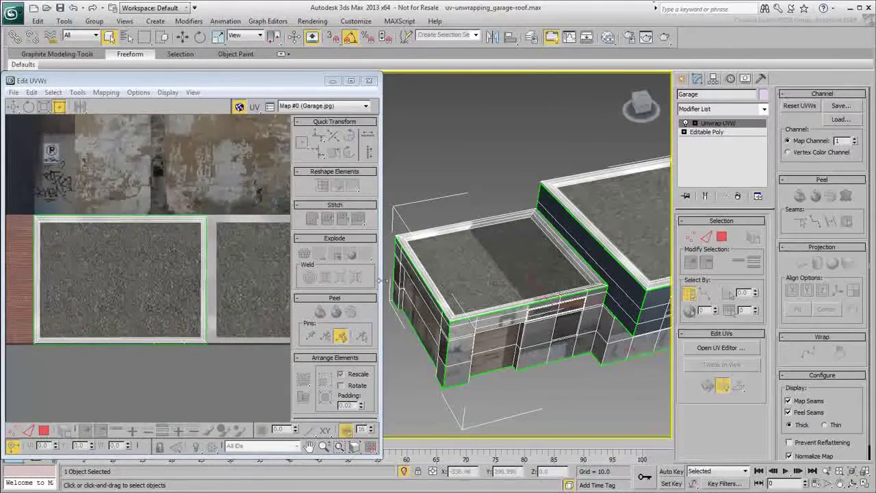
pyautogui.scroll(-2, 513, 255)
pyautogui.moveTo(509, 280)
pyautogui.keyDown('alt'); pyautogui.mouseDown(button='middle')
pyautogui.moveTo(514, 254)
pyautogui.moveTo(438, 260)
pyautogui.moveTo(511, 266)
pyautogui.mouseUp(button='middle'); pyautogui.keyUp('alt')
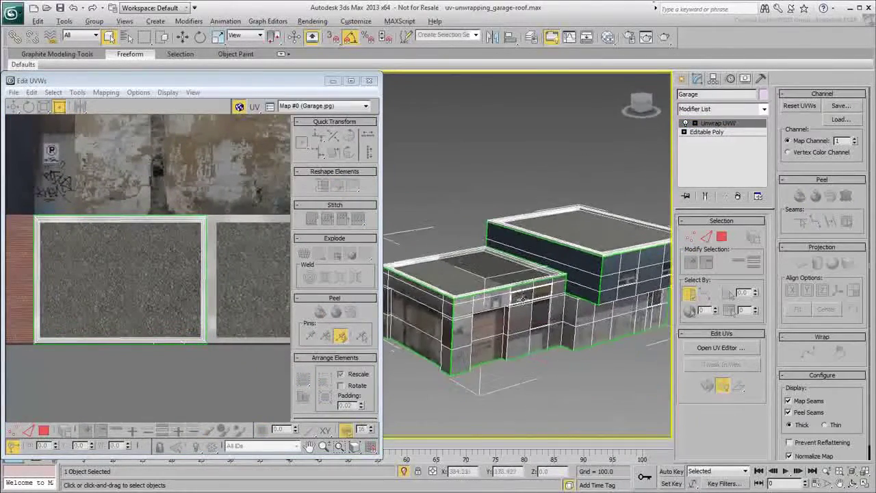
pyautogui.scroll(-4, 130, 274)
pyautogui.click(43, 430)
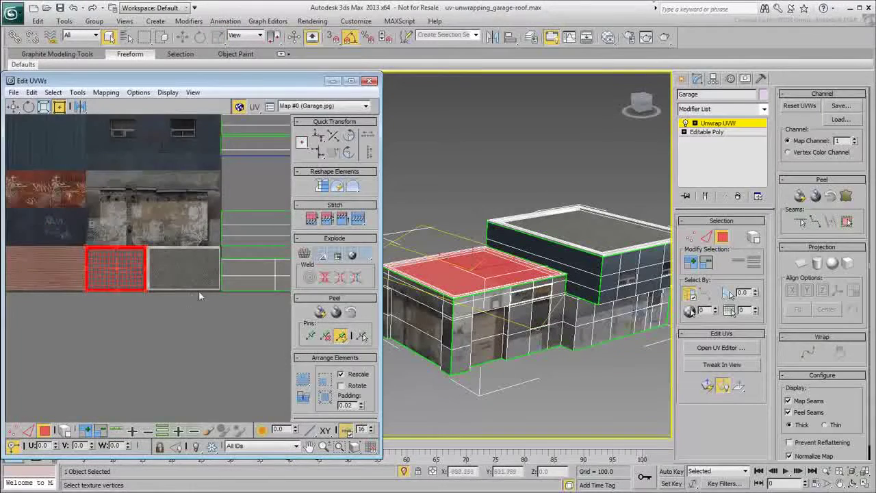
pyautogui.scroll(-4, 198, 290)
pyautogui.moveTo(198, 290); pyautogui.dragTo(146, 300, button='middle')
pyautogui.moveTo(56, 446); pyautogui.dragTo(57, 394)
pyautogui.click(205, 367)
# - Select all the finished UVs beside the texture, shift them one tile back along U onto Garage.jpg, and clear the selection
pyautogui.moveTo(210, 337); pyautogui.dragTo(179, 340, button='middle')
pyautogui.moveTo(94, 148); pyautogui.dragTo(287, 361)
pyautogui.moveTo(55, 449); pyautogui.dragTo(59, 485)
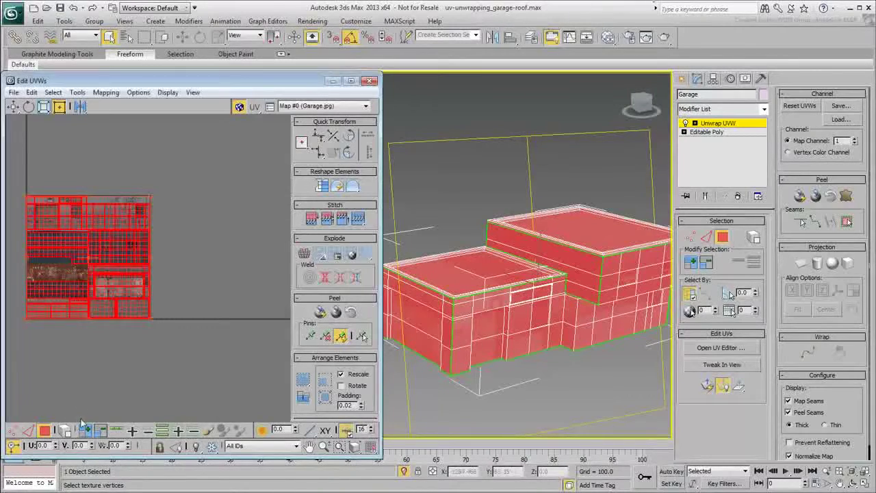
pyautogui.scroll(3, 89, 293)
pyautogui.moveTo(96, 295); pyautogui.dragTo(116, 321, button='middle')
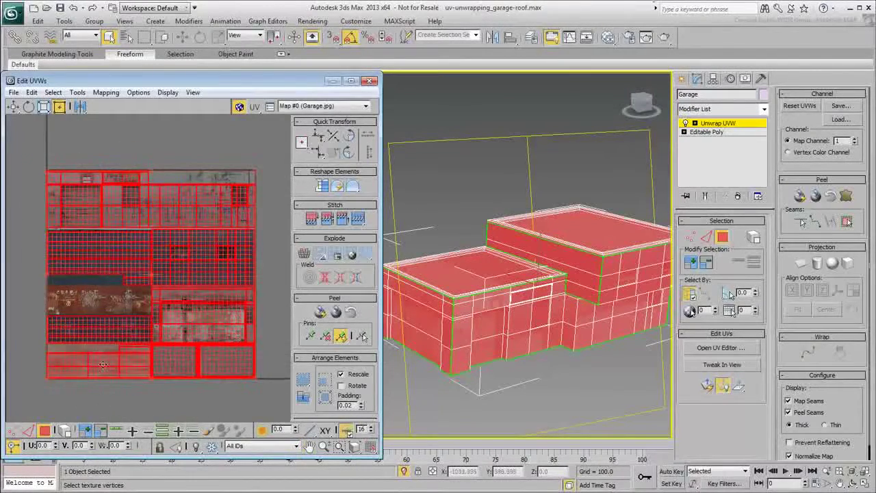
pyautogui.click(106, 403)
pyautogui.moveTo(164, 399); pyautogui.dragTo(148, 395, button='middle')
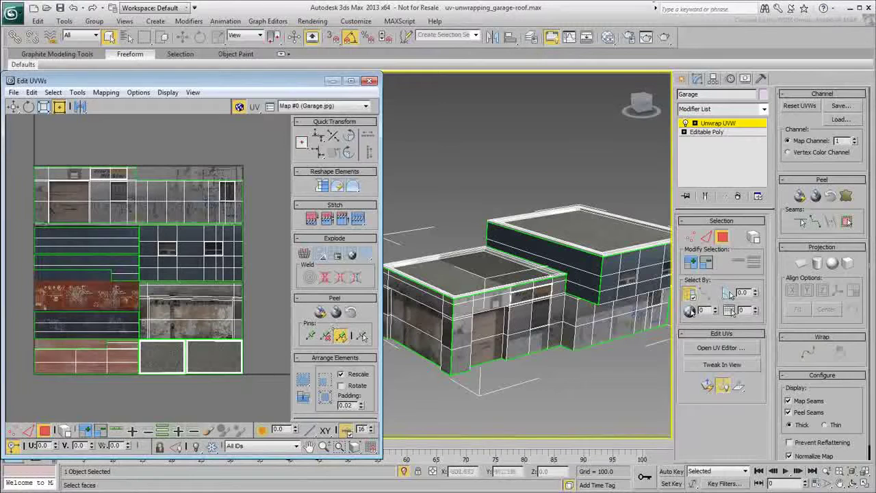
# - Leave face editing on the Unwrap UVW modifier and close the UV editor
pyautogui.click(723, 237)
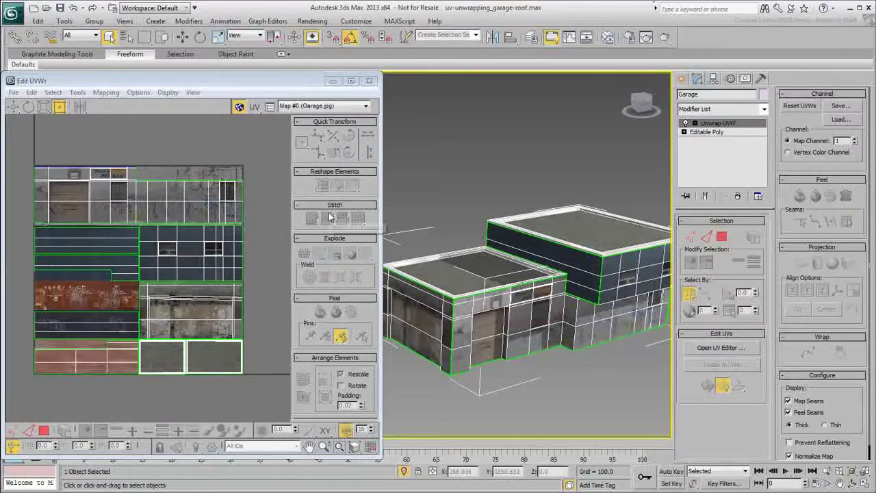
pyautogui.click(370, 82)
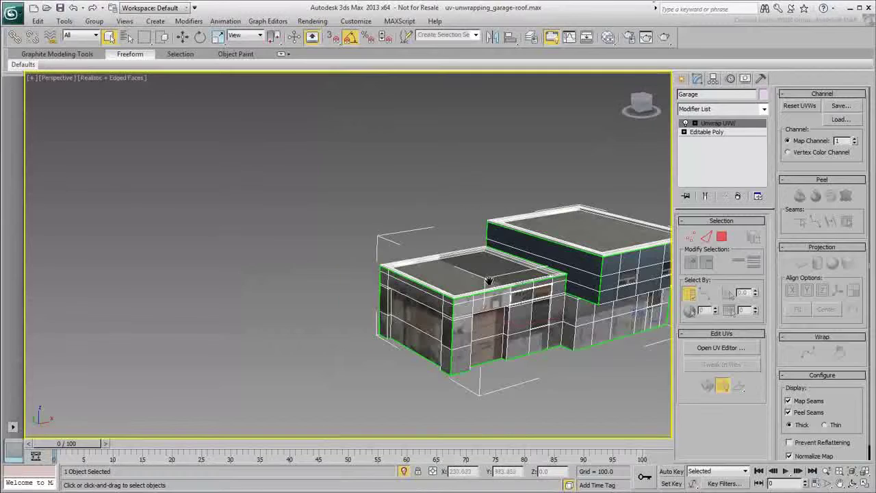
pyautogui.moveTo(488, 281); pyautogui.dragTo(375, 251, button='middle')
# - End the garage's isolation and turn off the edged-faces display, leaving nothing selected
pyautogui.click(404, 471)
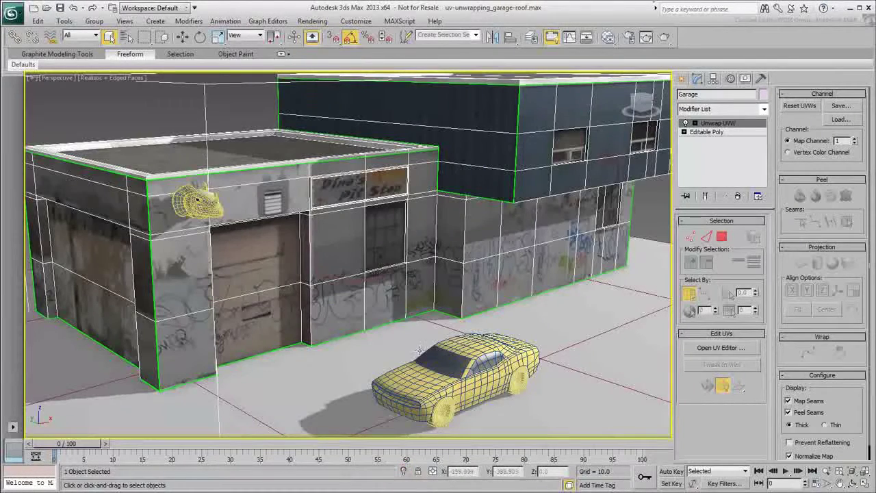
pyautogui.press('F4')
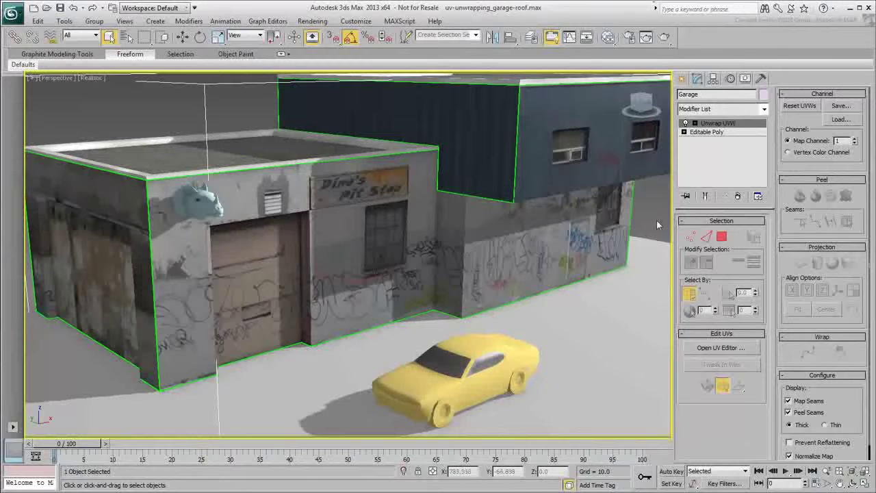
pyautogui.click(656, 224)
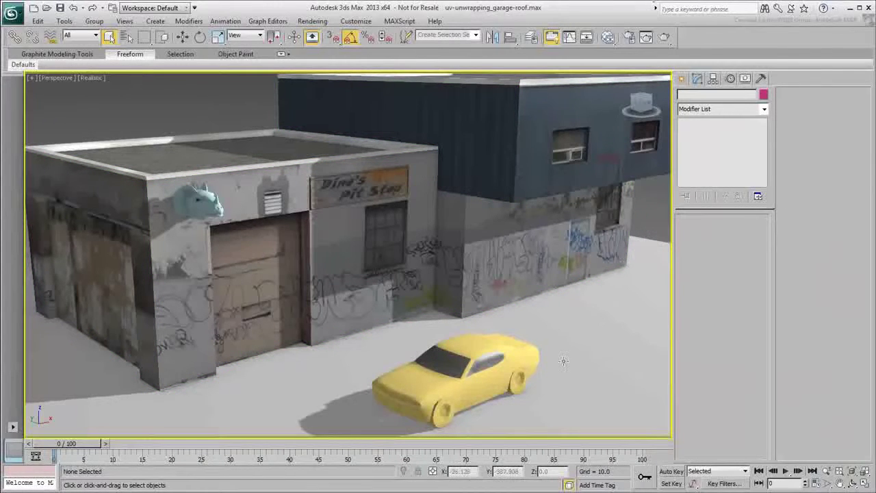